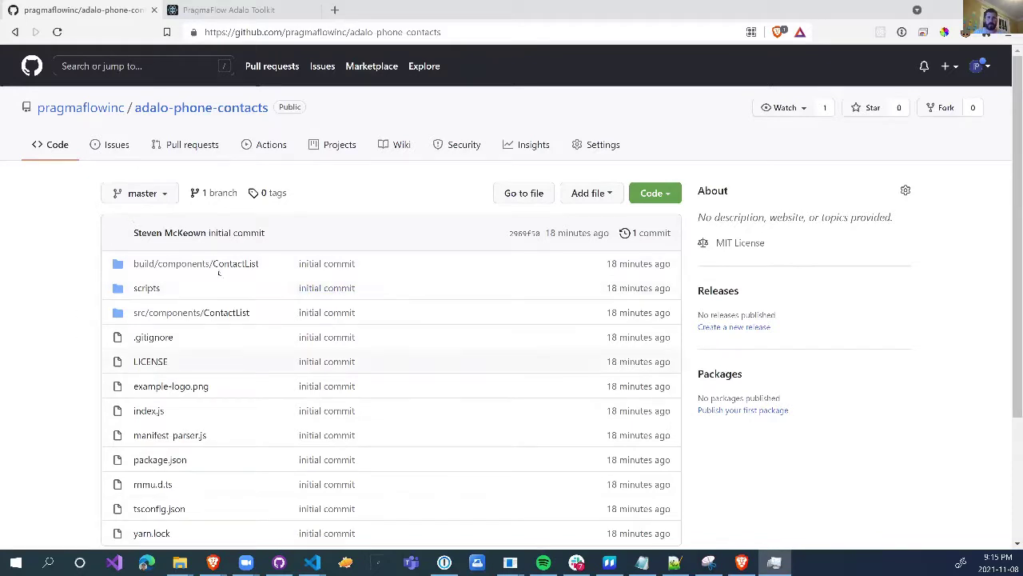
- Switch to the PragmaFlow Adalo Toolkit page and install the Contact List component for the organization
click(254, 264)
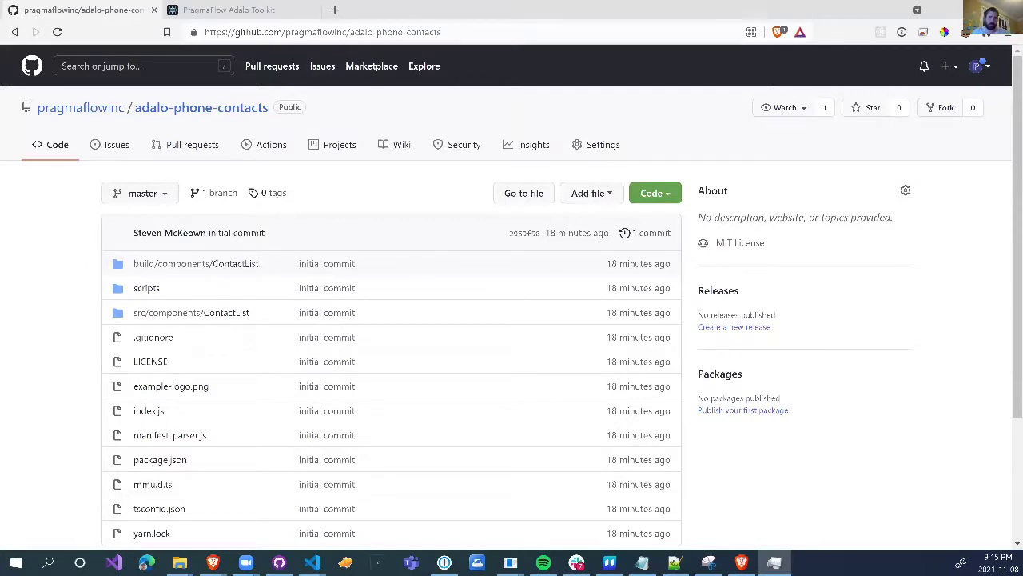
click(230, 9)
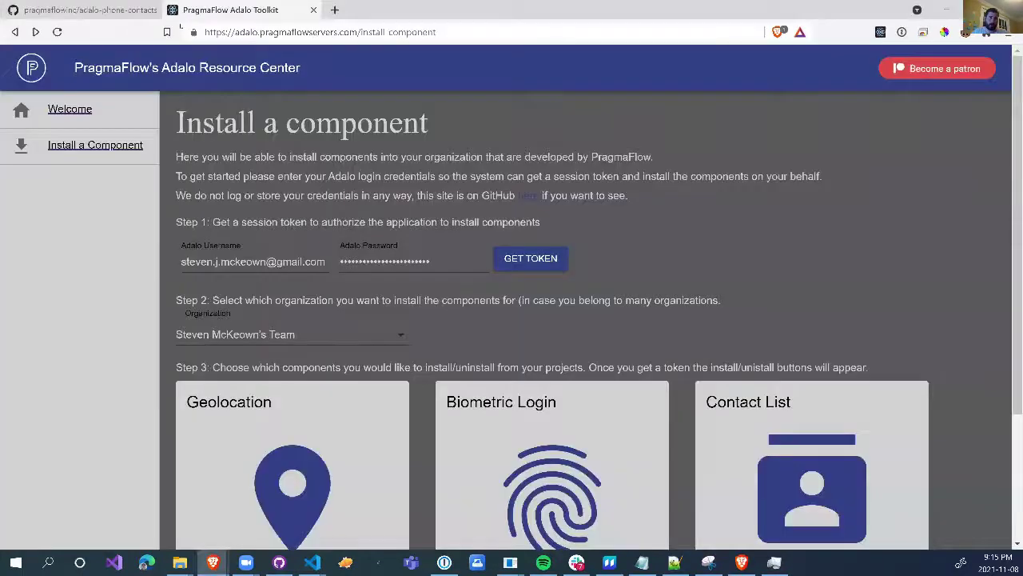
drag(237, 32, 437, 32)
click(501, 37)
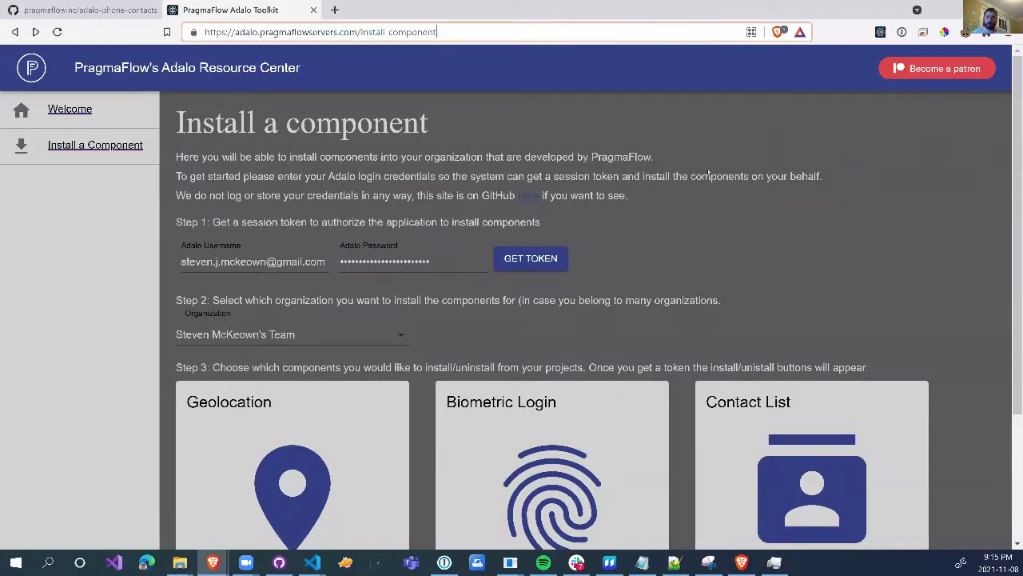
scroll(775, 297, down, 2)
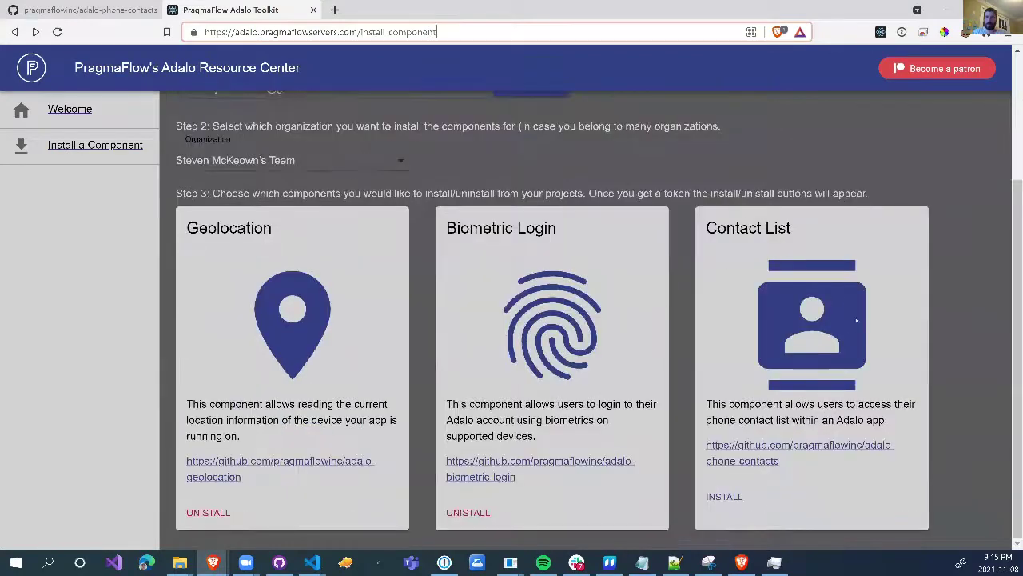
scroll(674, 273, up, 2)
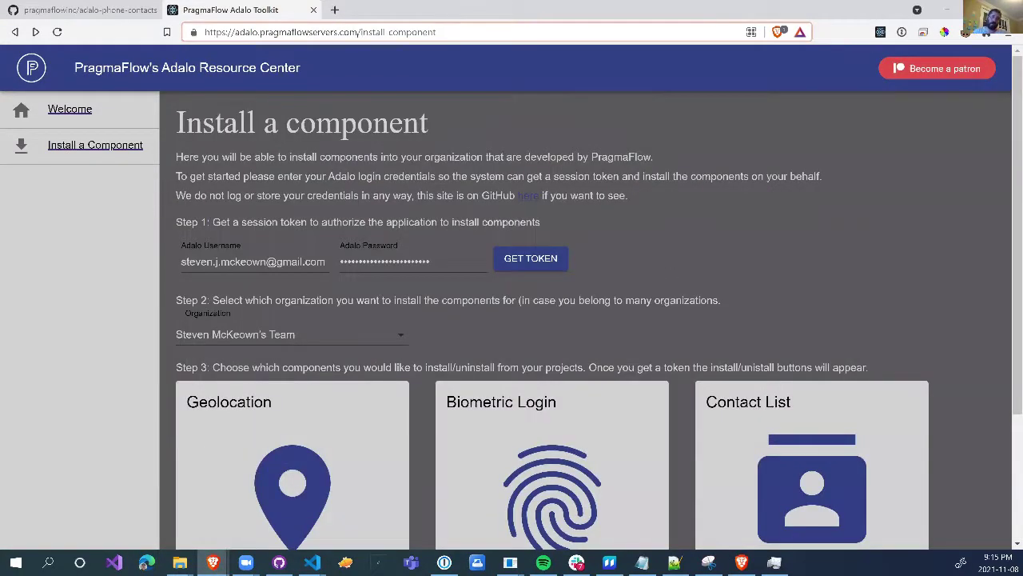
mouse_move(359, 32)
mouse_down()
mouse_move(205, 32)
mouse_move(359, 32)
mouse_up()
scroll(549, 186, down, 2)
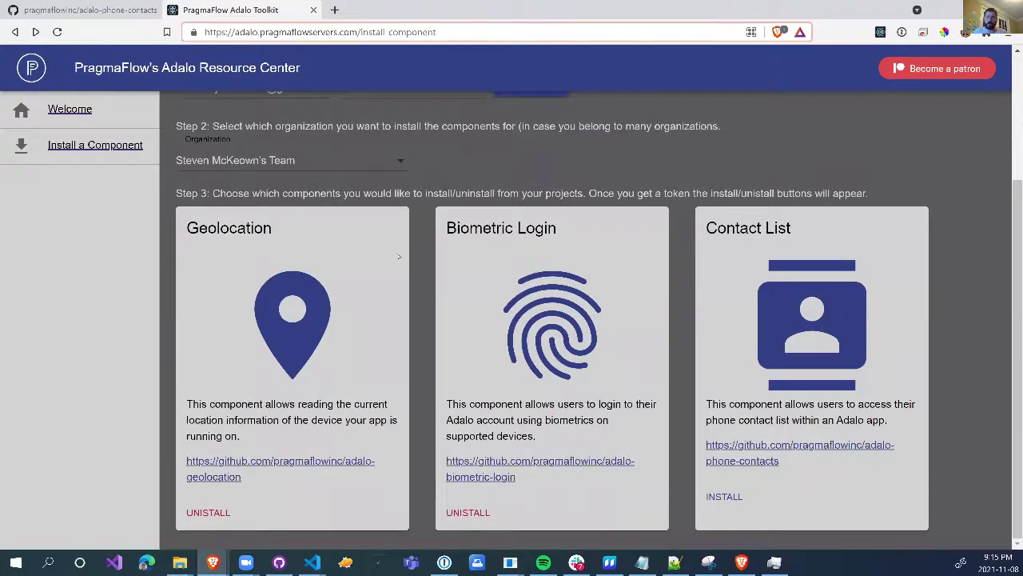
click(724, 496)
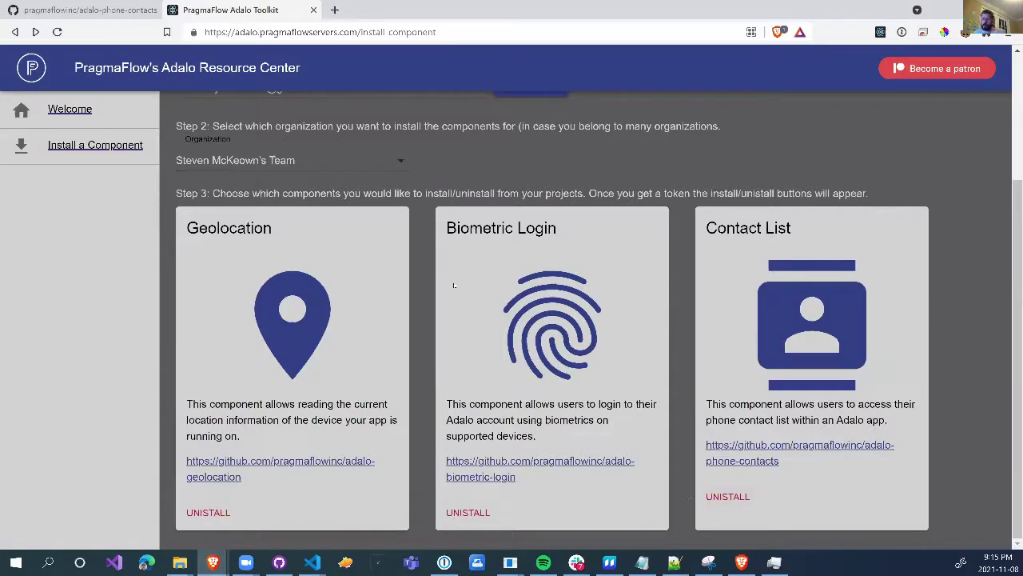
scroll(250, 192, up, 2)
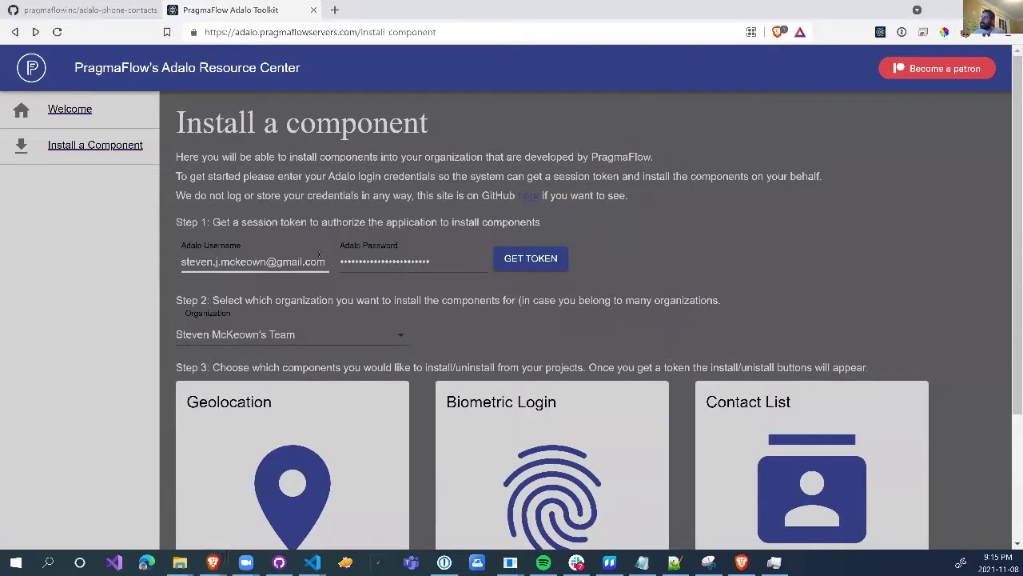
- Switch to the Adalo editor for the Test app and reload it to refresh the component library
key(alt+Tab)
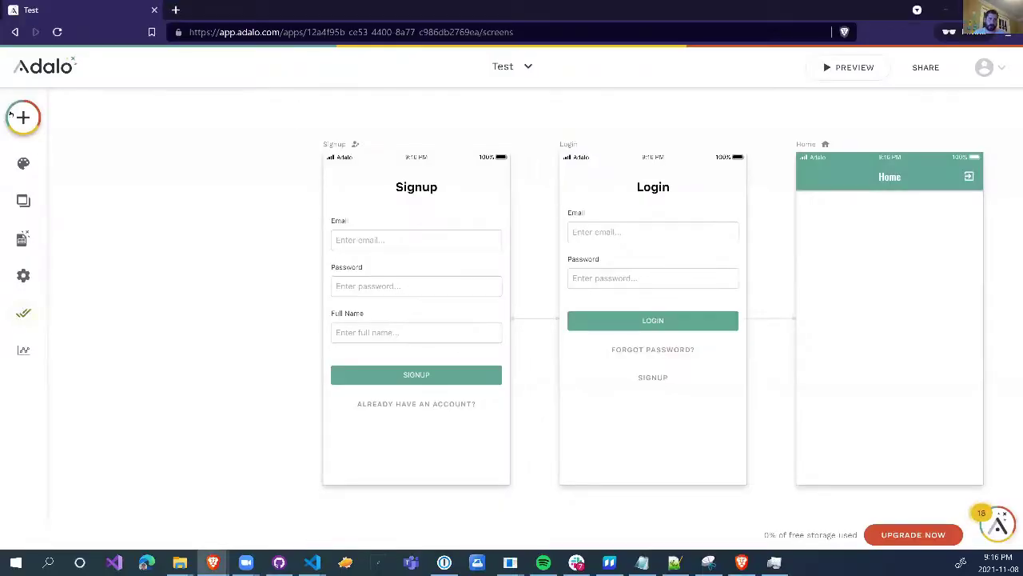
click(38, 131)
scroll(160, 304, down, 10)
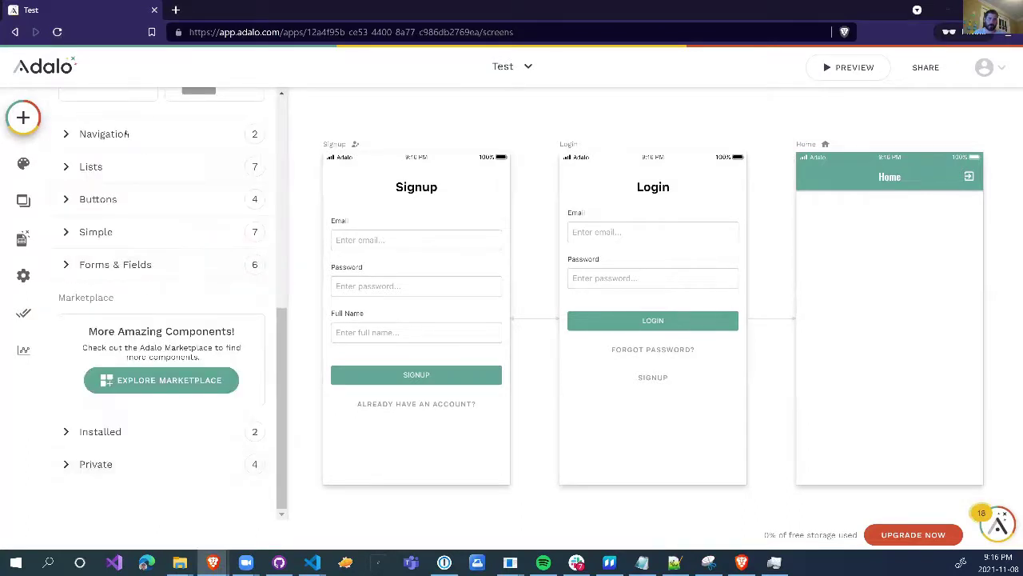
click(57, 32)
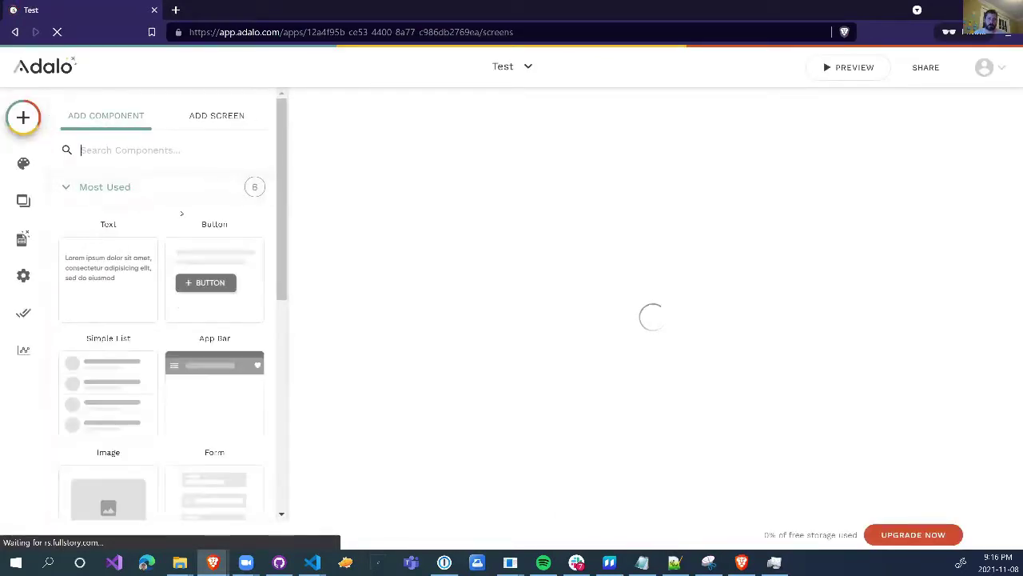
- Add the private Contact List component to the Home screen directly below the header
scroll(147, 442, down, 5)
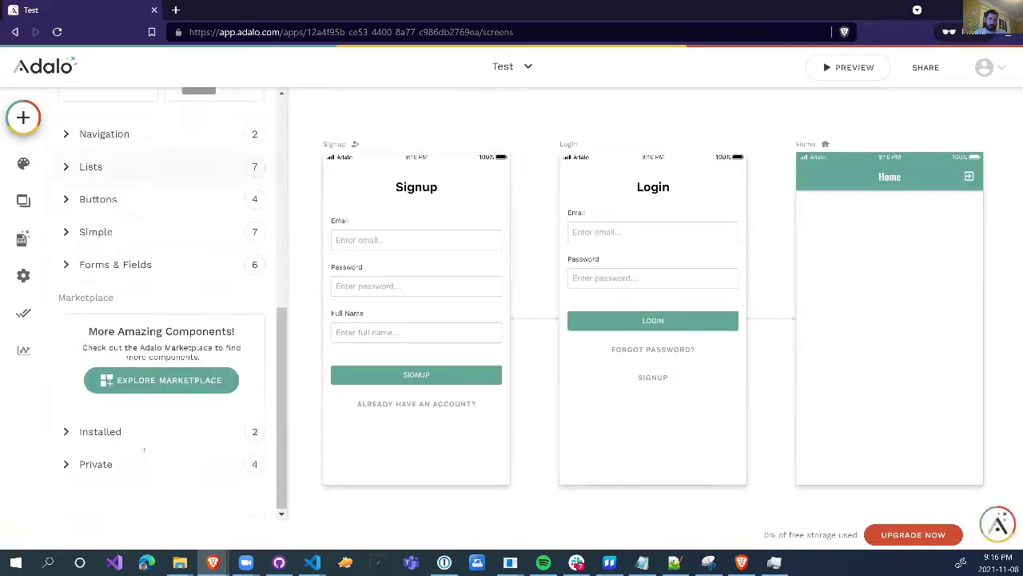
click(146, 464)
scroll(146, 443, down, 1)
scroll(147, 442, down, 2)
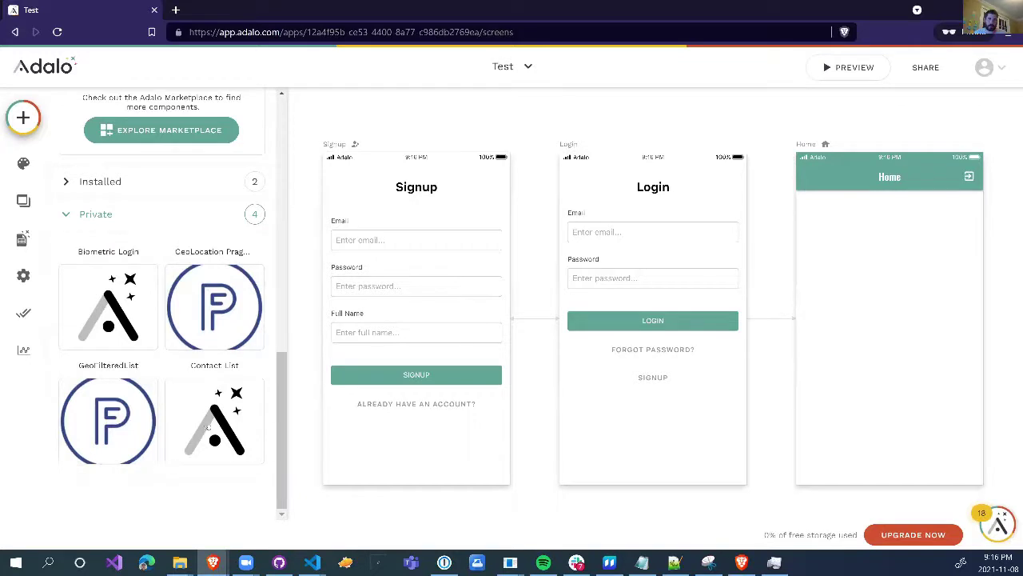
drag(214, 378, 889, 250)
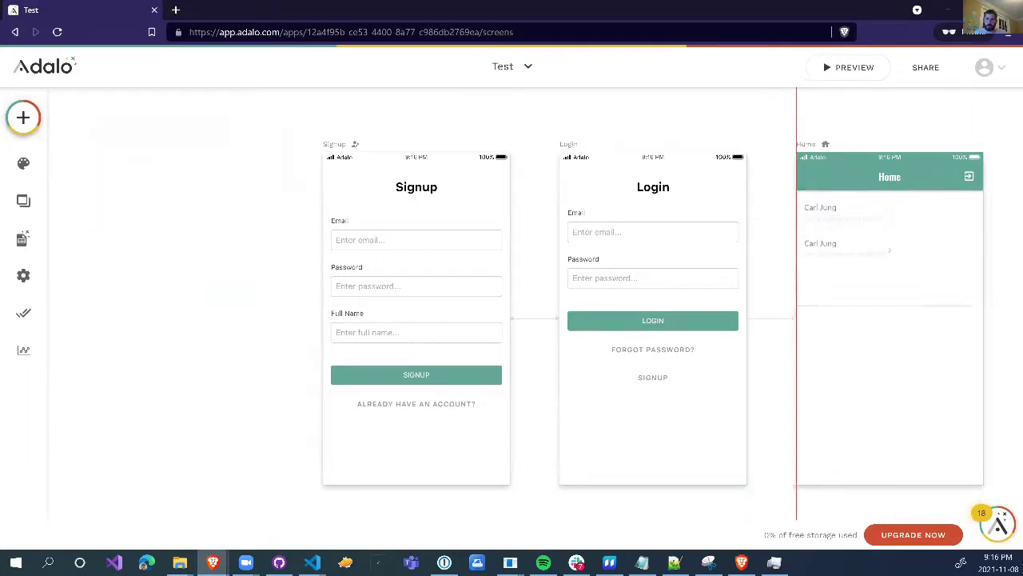
drag(865, 214, 866, 215)
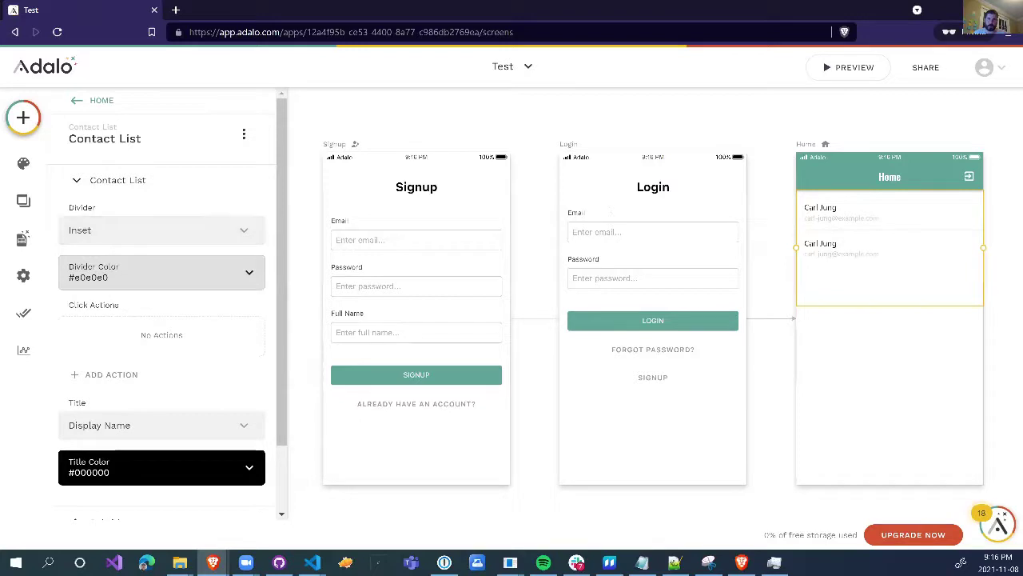
- Set the Contact List's title to Family Name
scroll(126, 379, down, 2)
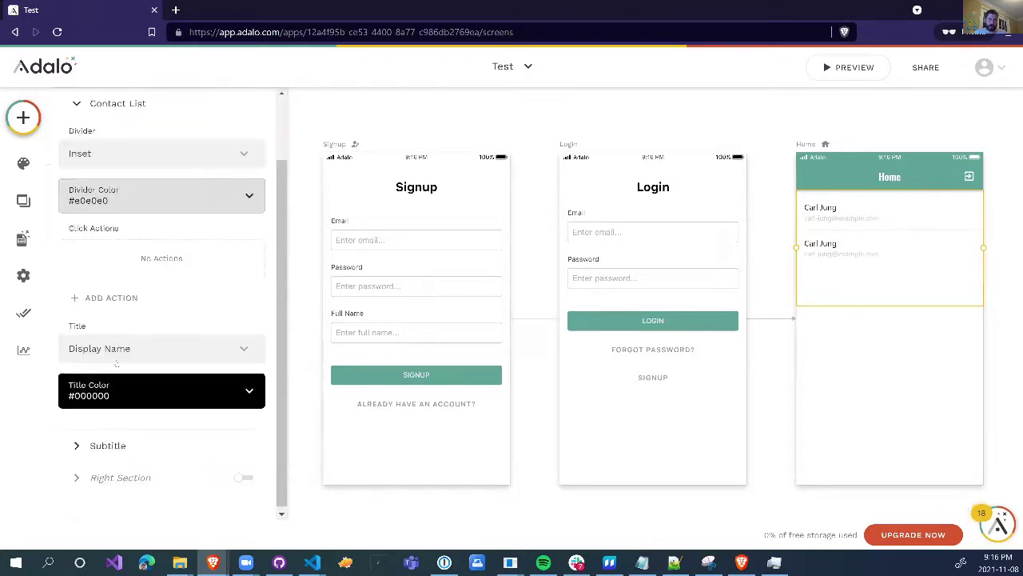
scroll(125, 378, up, 1)
scroll(125, 379, down, 2)
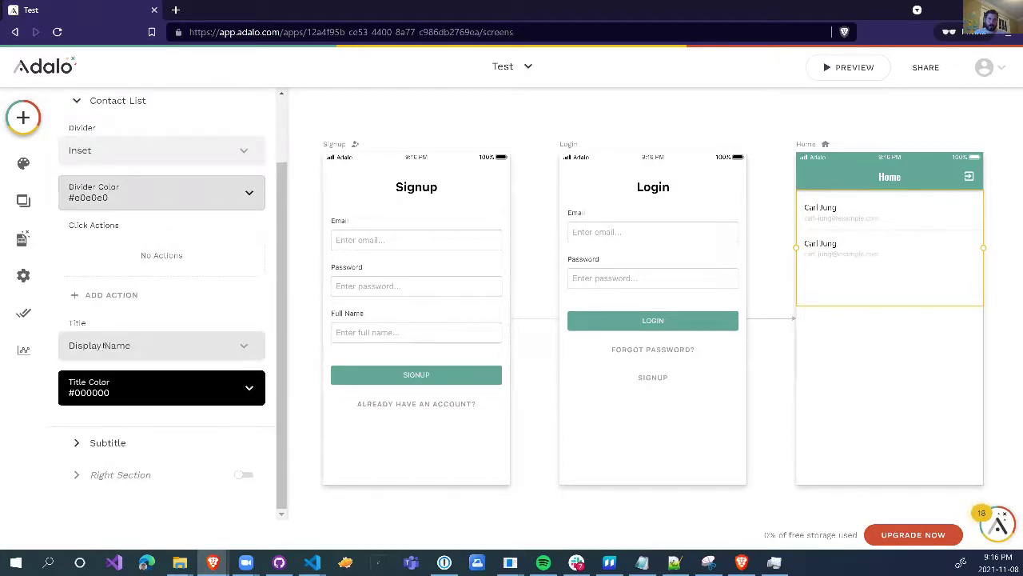
click(104, 345)
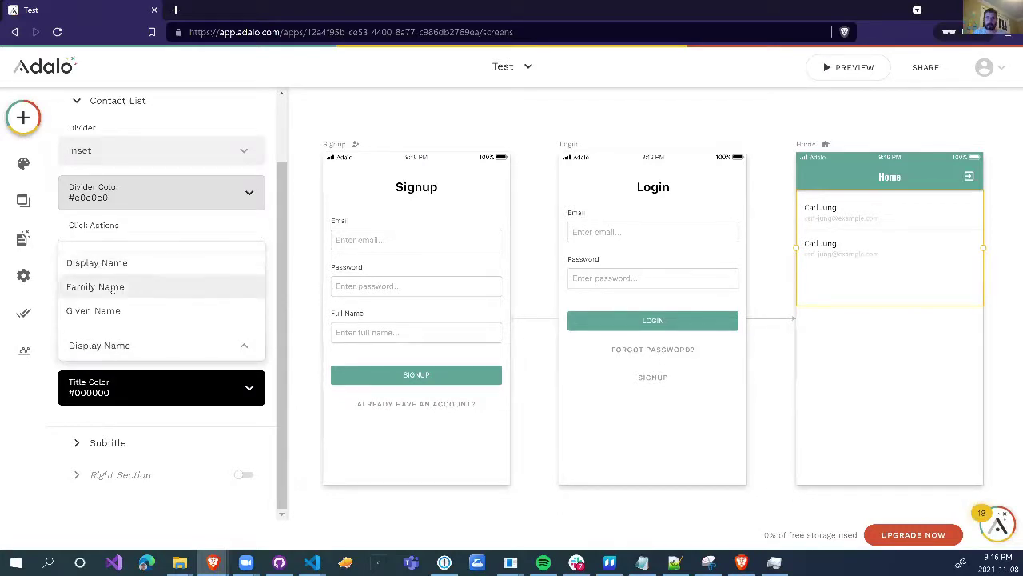
click(112, 287)
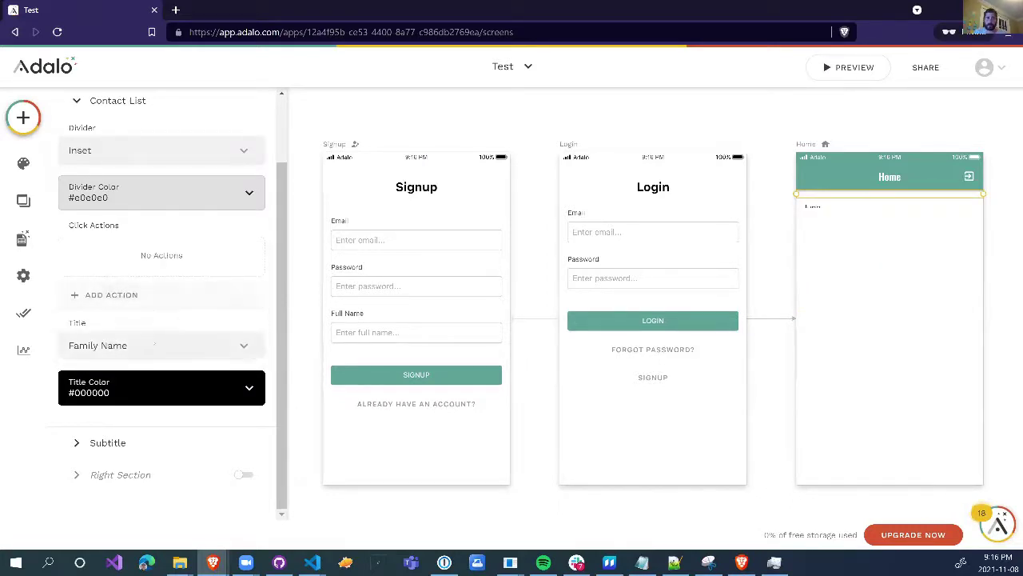
- Set the Contact List's title to Given Name and check the Home screen in the app preview
click(128, 345)
click(94, 312)
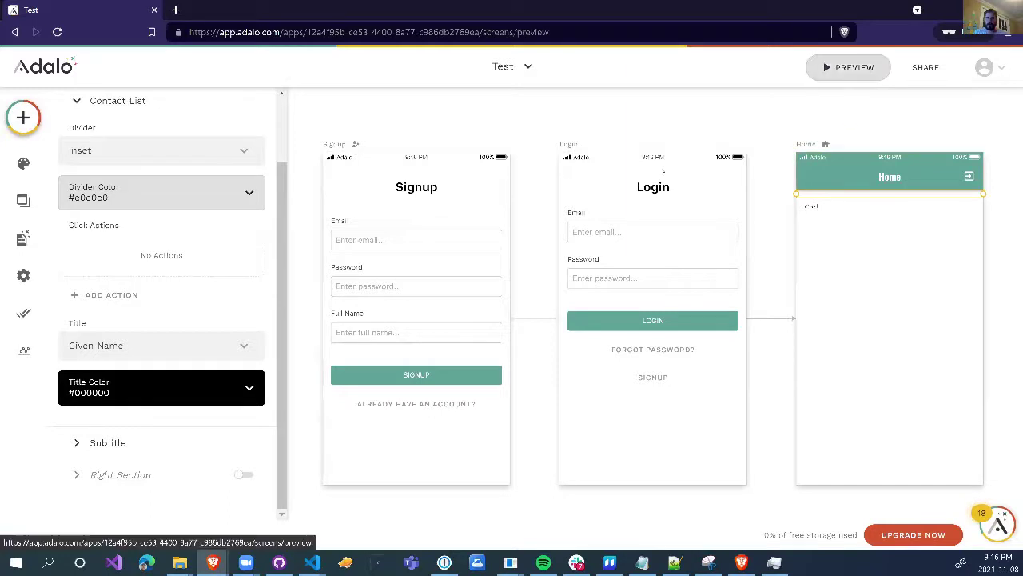
click(849, 67)
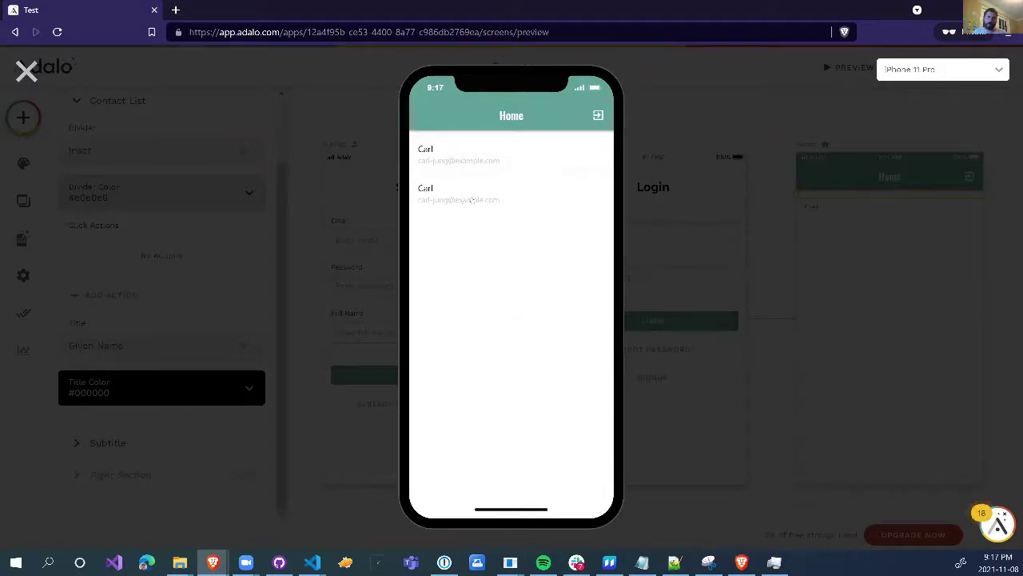
click(26, 71)
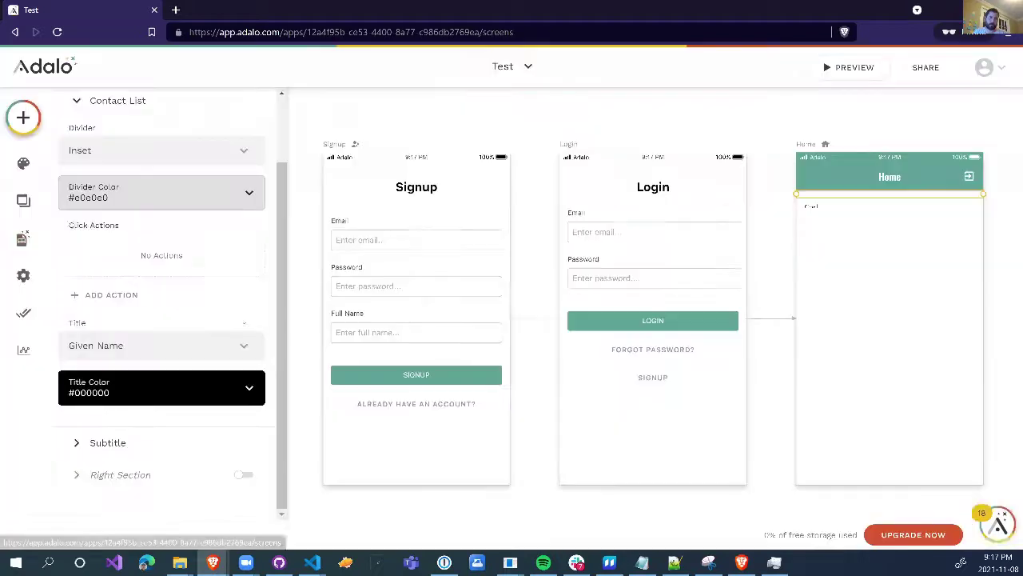
- Set the Contact List's subtitle text to Primary Email Address and reload the editor
click(101, 442)
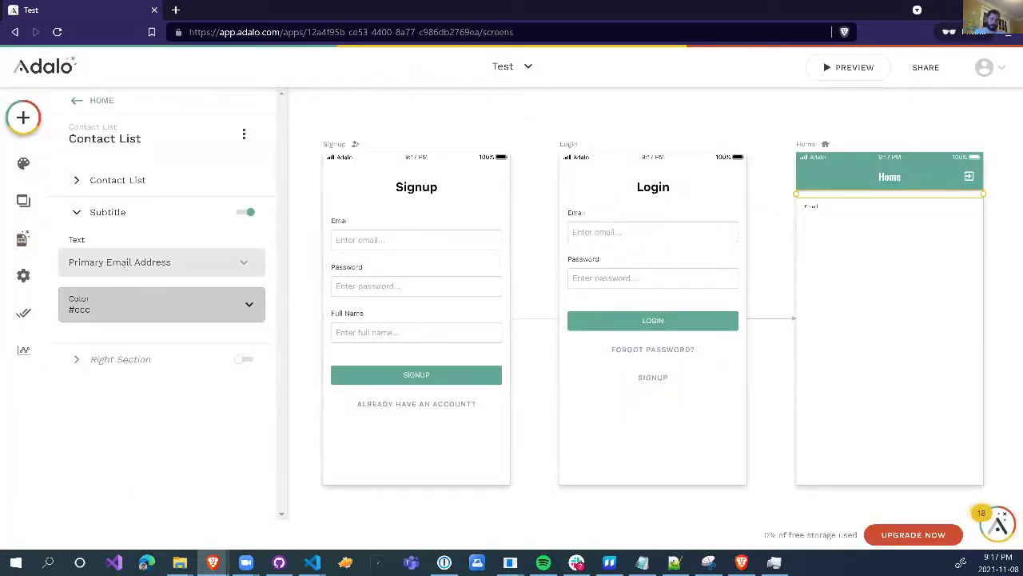
click(128, 264)
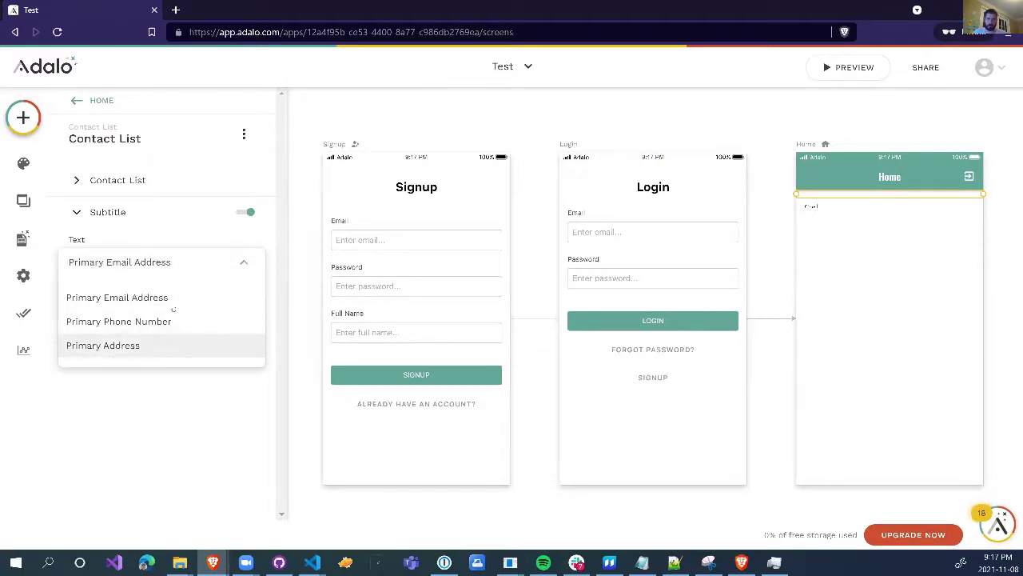
click(114, 298)
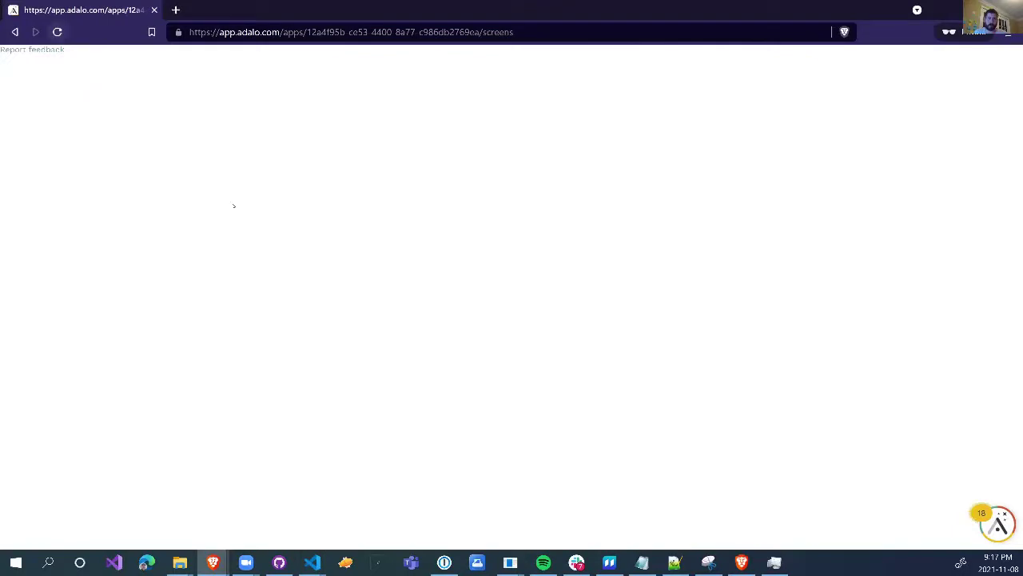
key(F5)
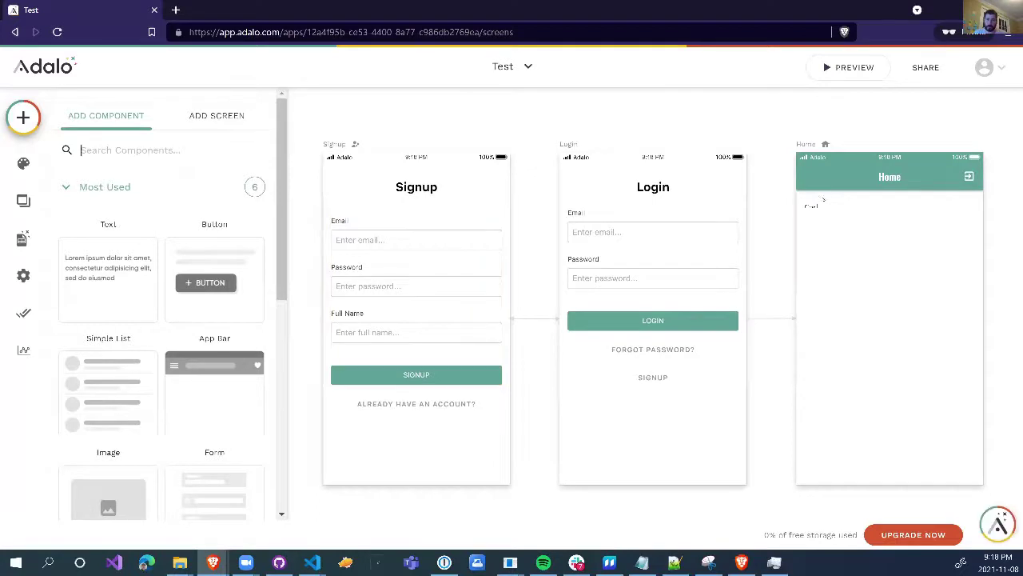
- Enable the Contact List's right section and set its icon to account_circle
click(890, 195)
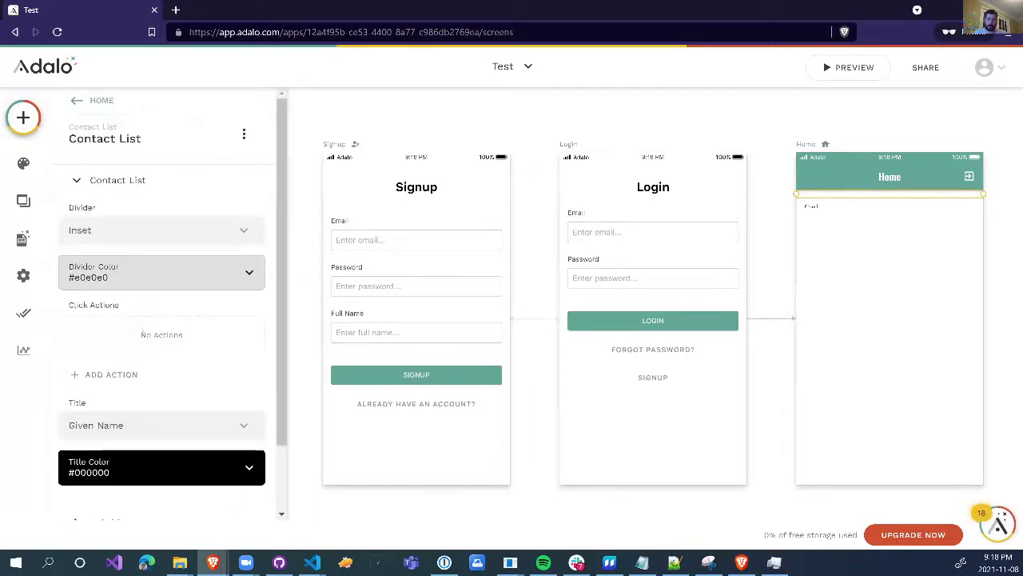
scroll(160, 359, down, 1)
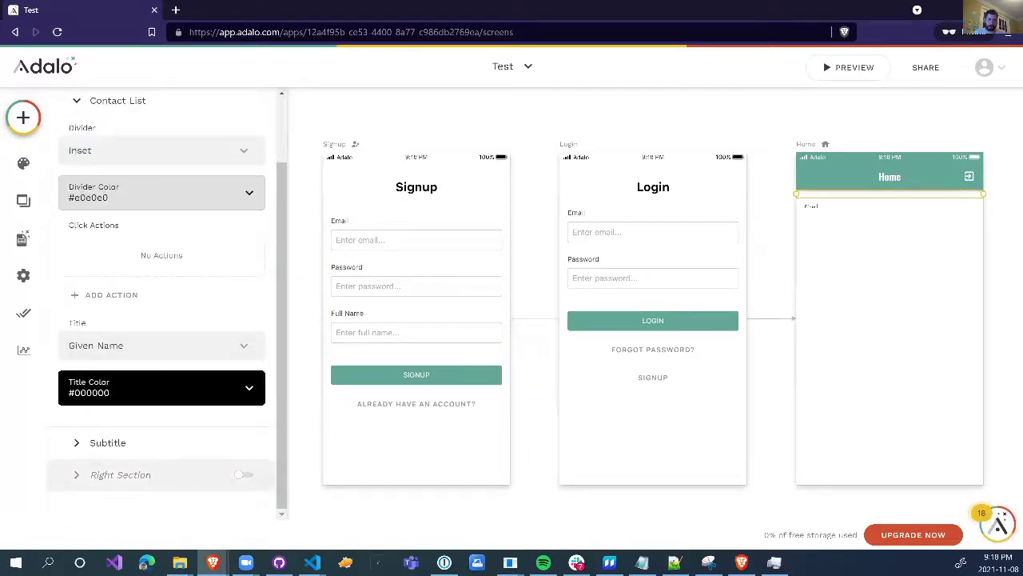
click(120, 474)
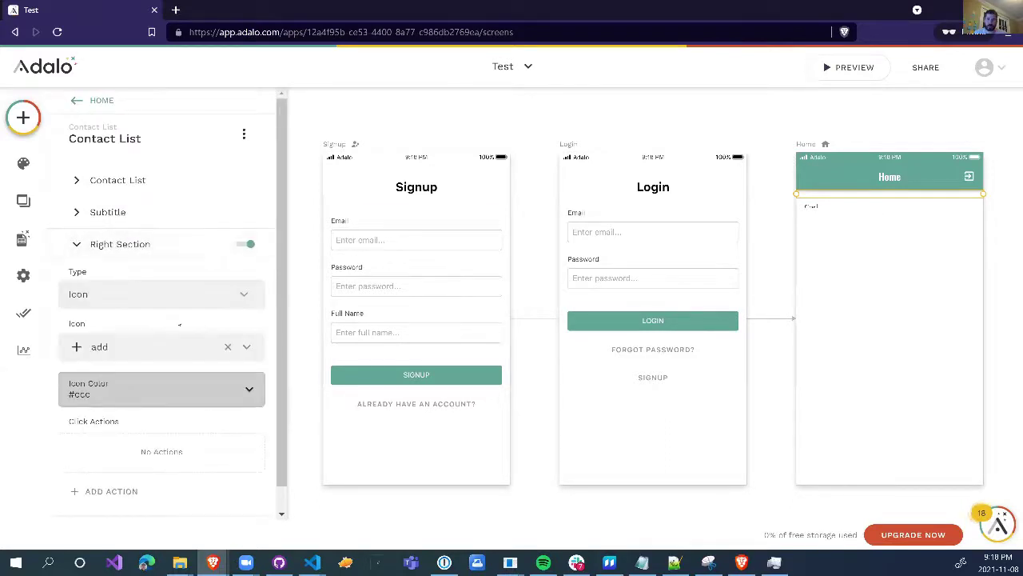
click(228, 346)
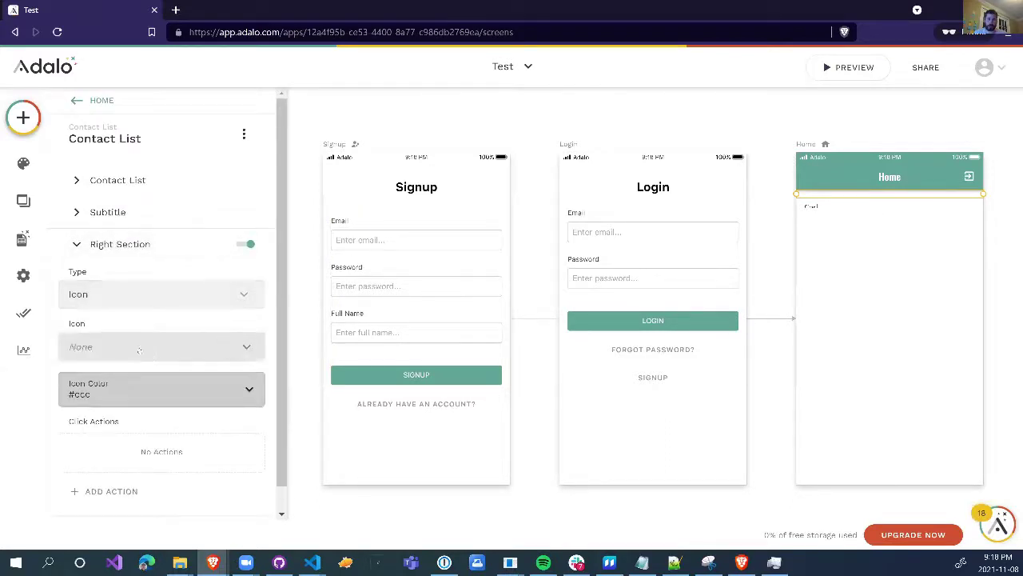
click(166, 346)
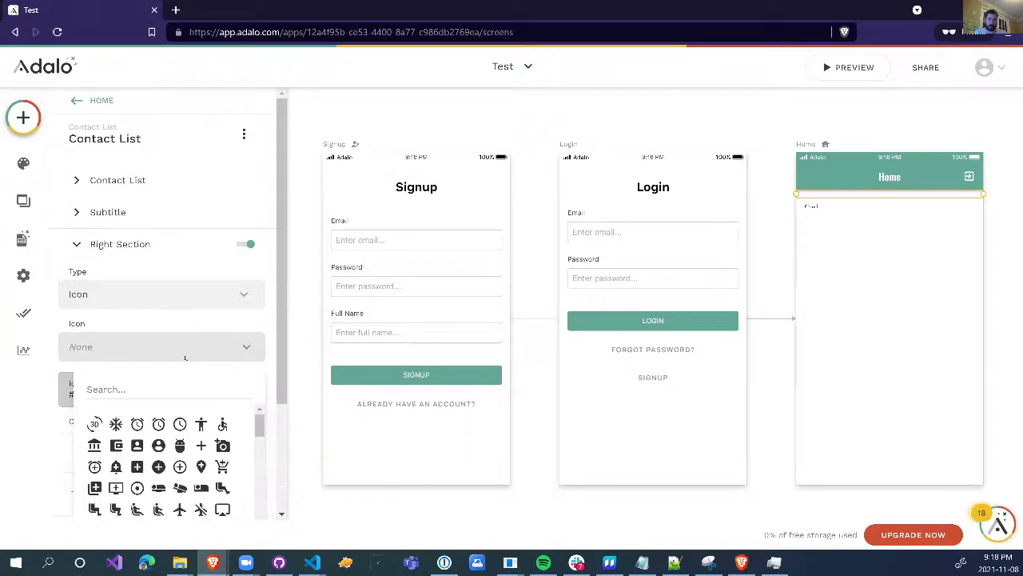
click(158, 445)
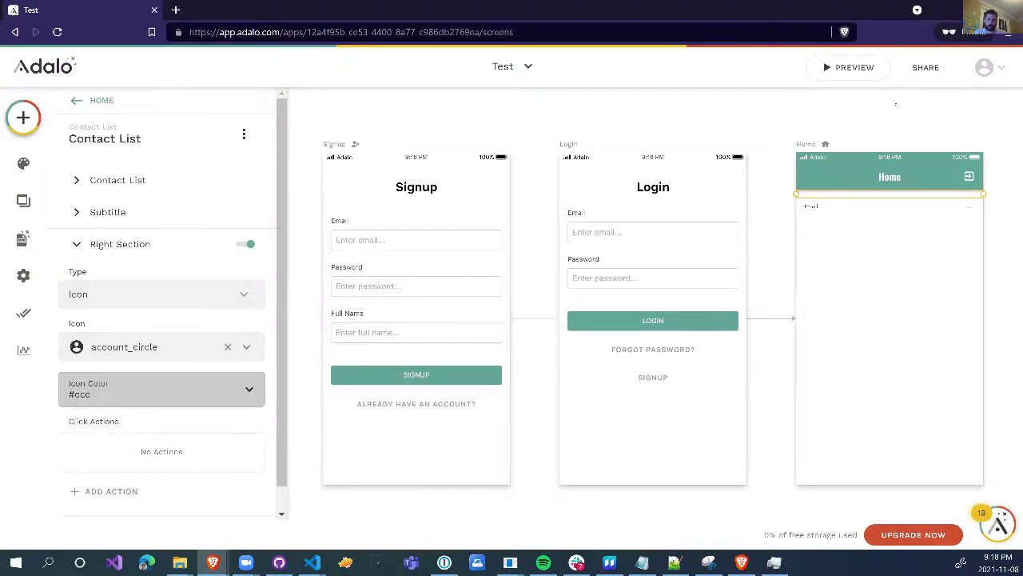
- Set the right section's icon color to Primary Light
click(111, 400)
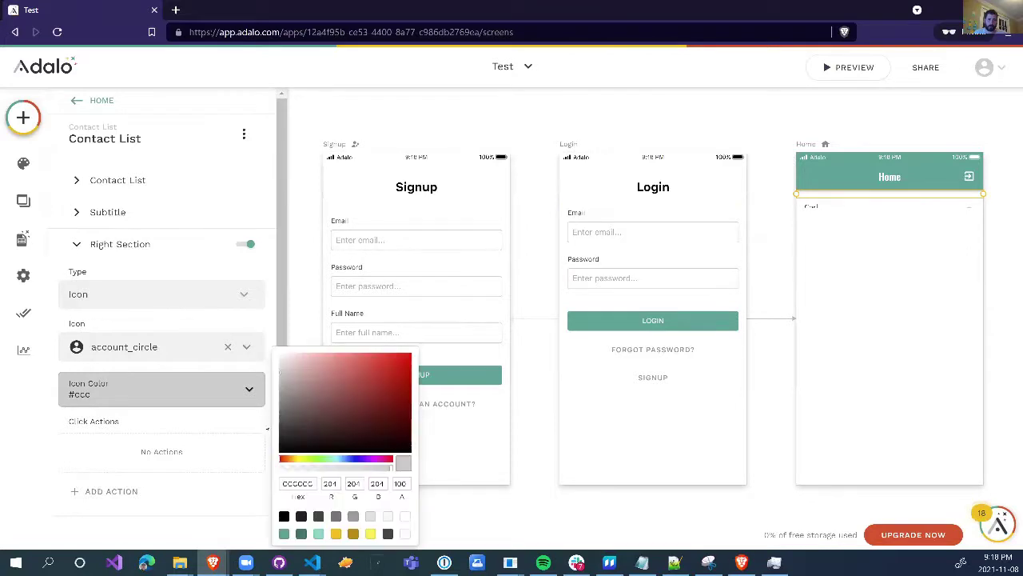
click(319, 533)
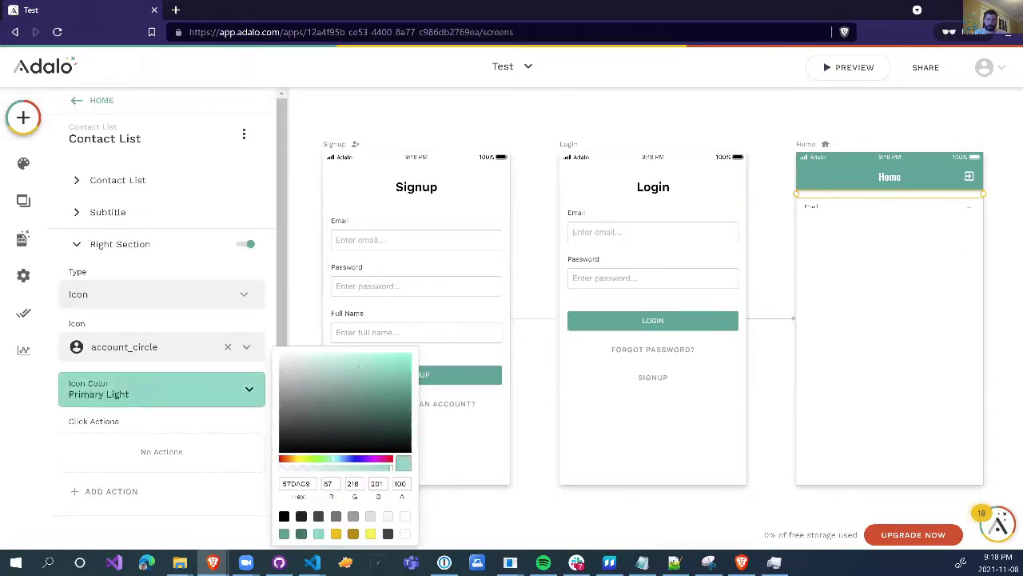
click(607, 144)
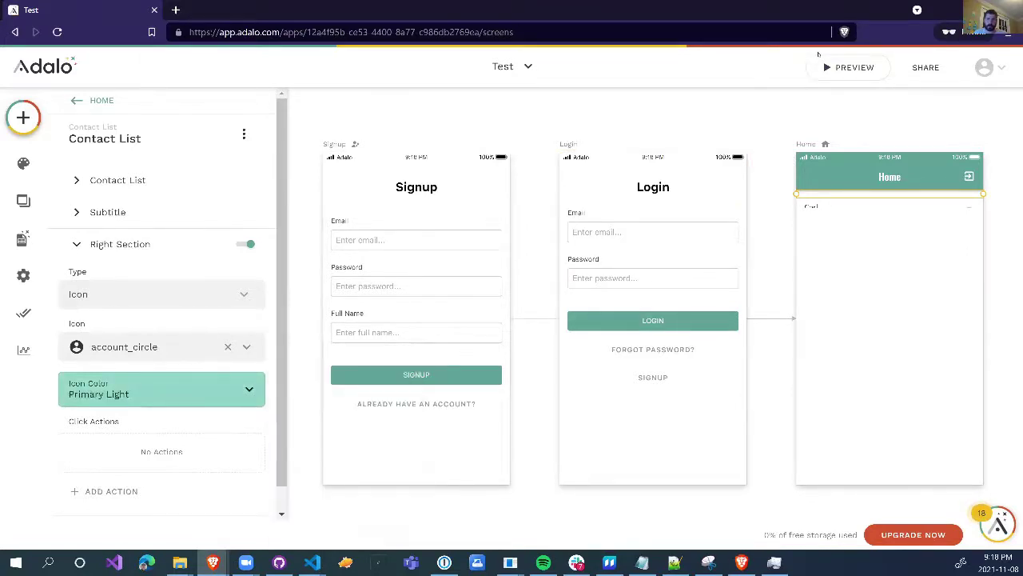
- Check the Home screen in the app preview and move the Contact List down to leave space beneath the app bar
click(828, 70)
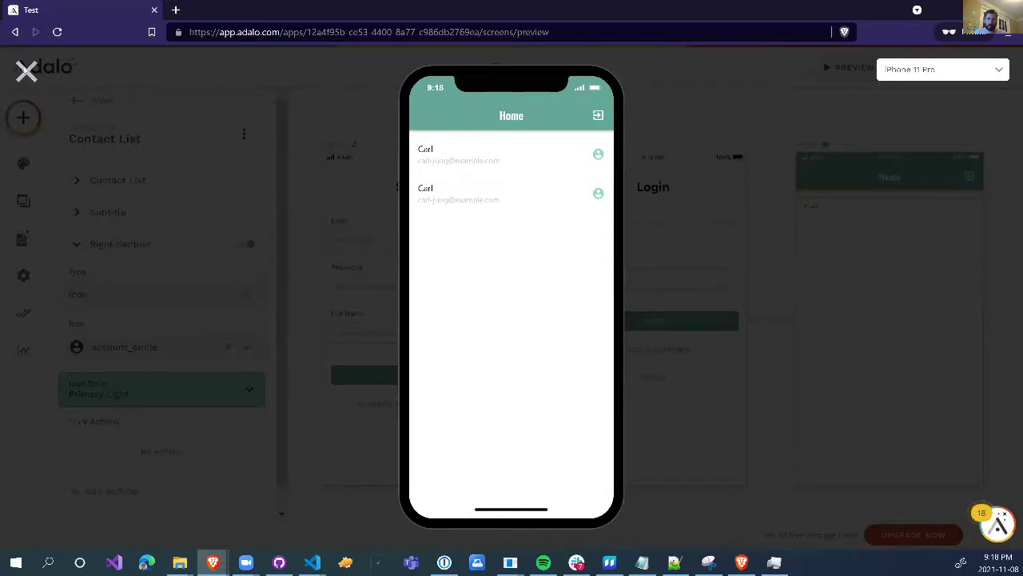
key(Escape)
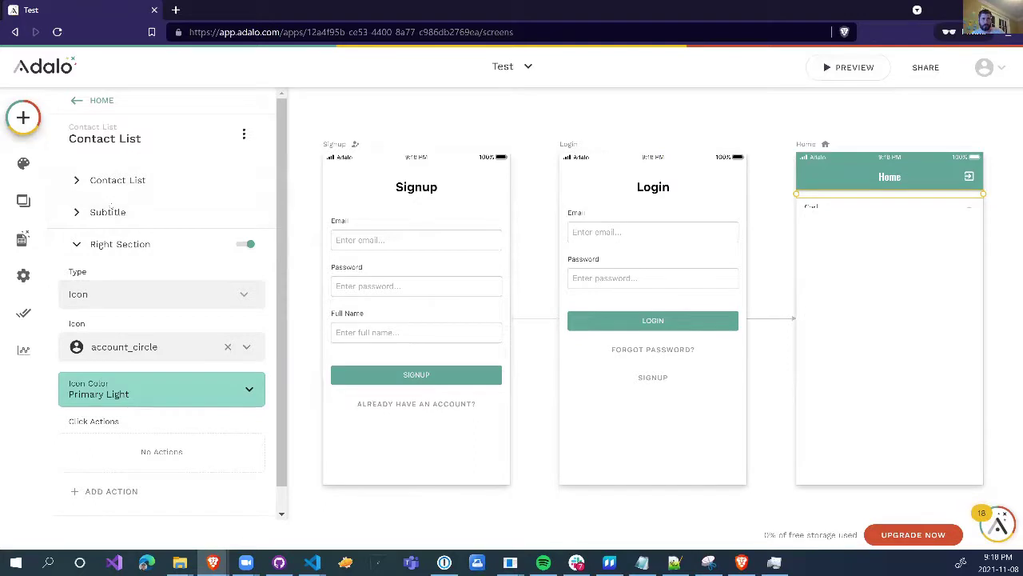
click(115, 233)
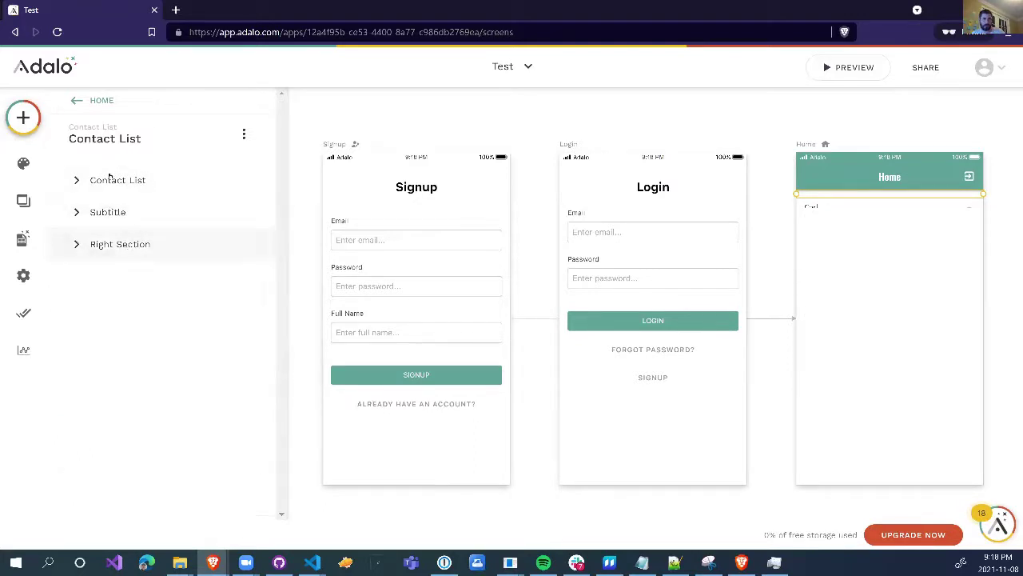
click(116, 187)
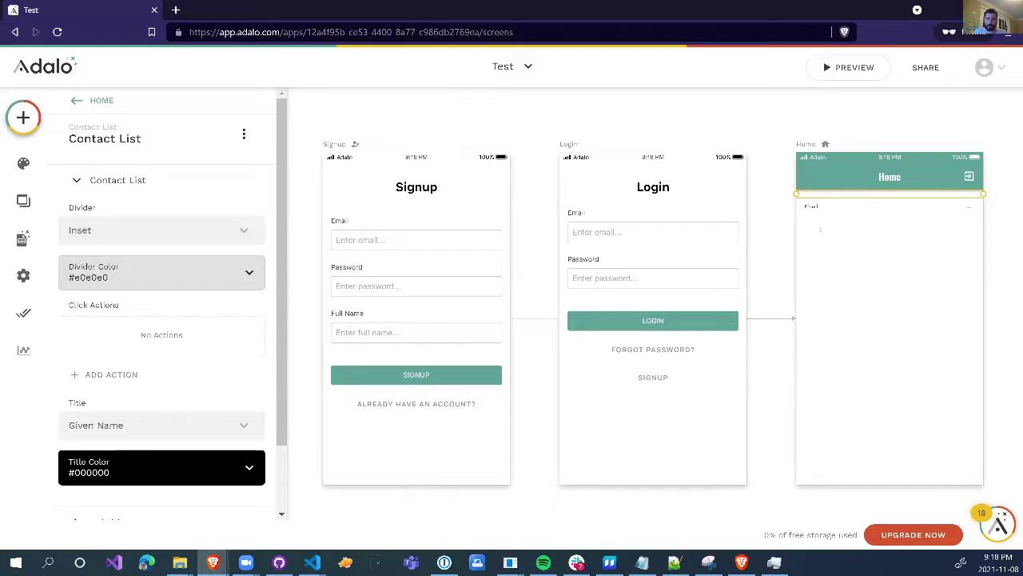
drag(887, 209, 887, 252)
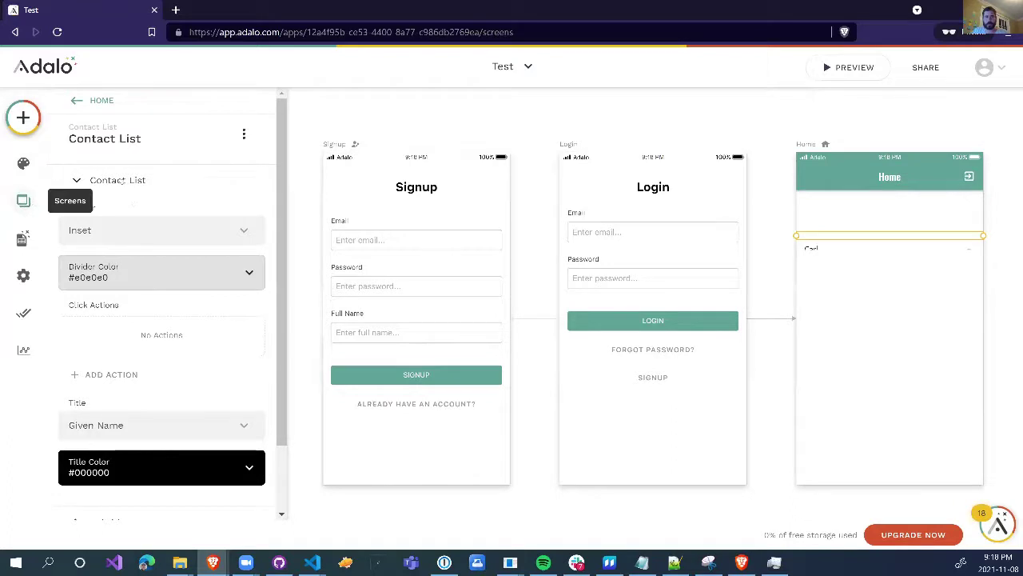
- Add a Text Input component to the Home screen between the app bar and the Contact List
click(23, 201)
click(23, 238)
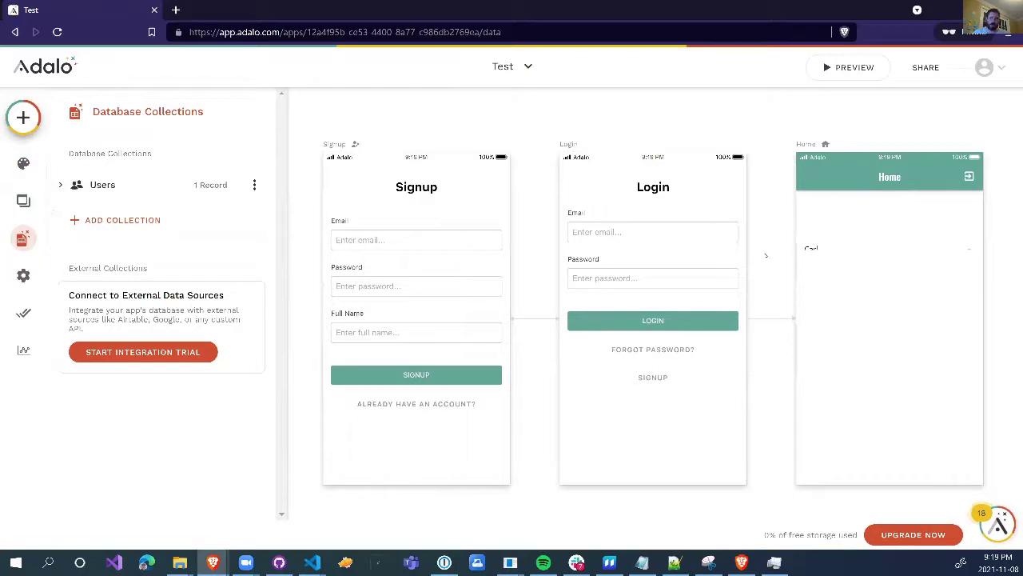
click(23, 118)
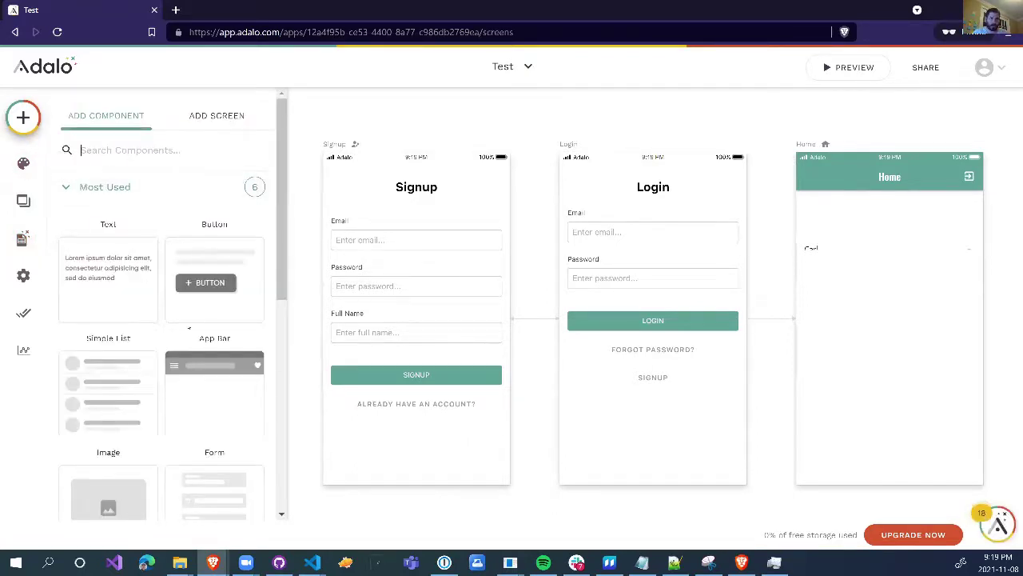
scroll(188, 326, down, 5)
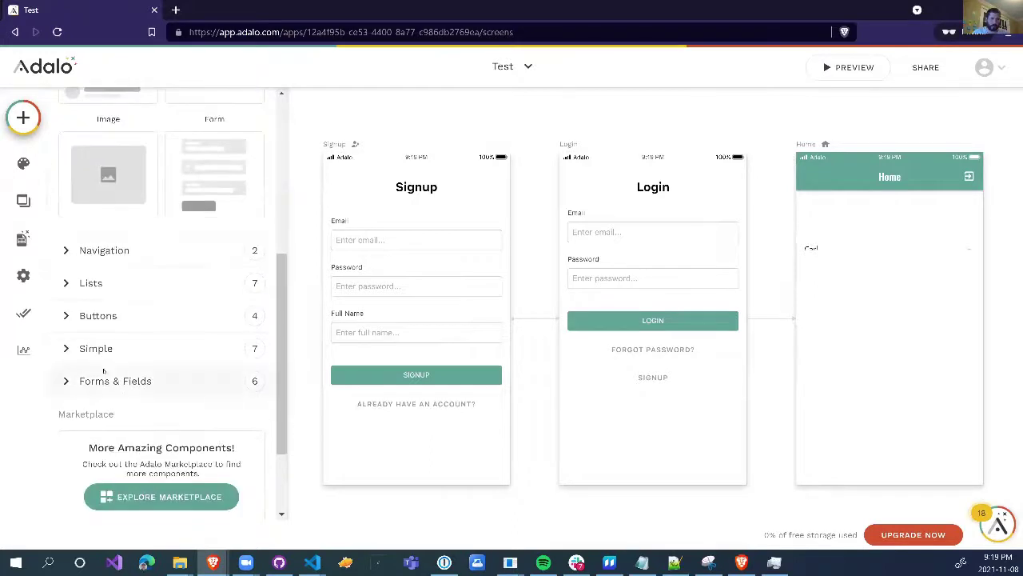
click(104, 370)
scroll(103, 370, down, 2)
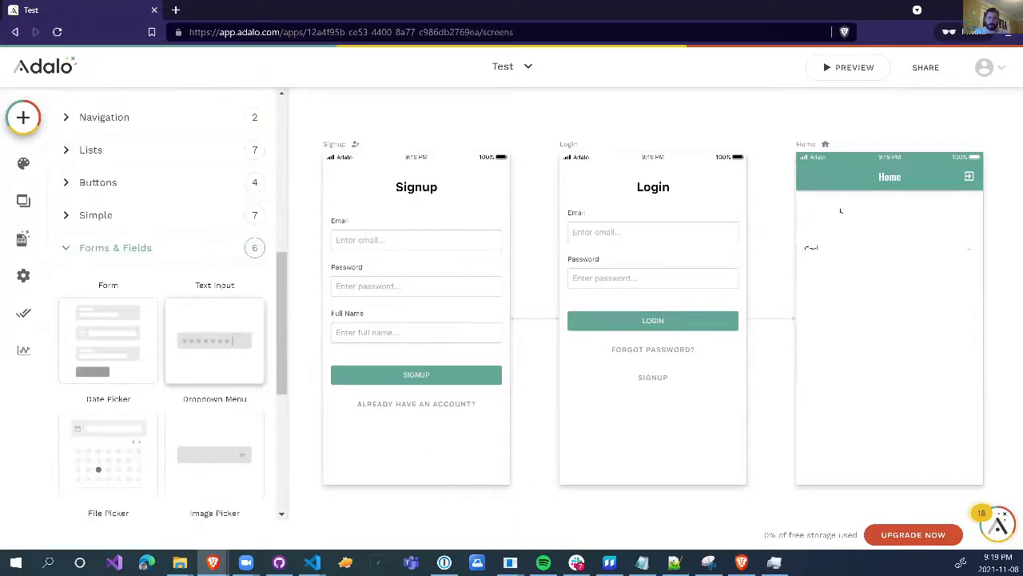
drag(214, 340, 876, 214)
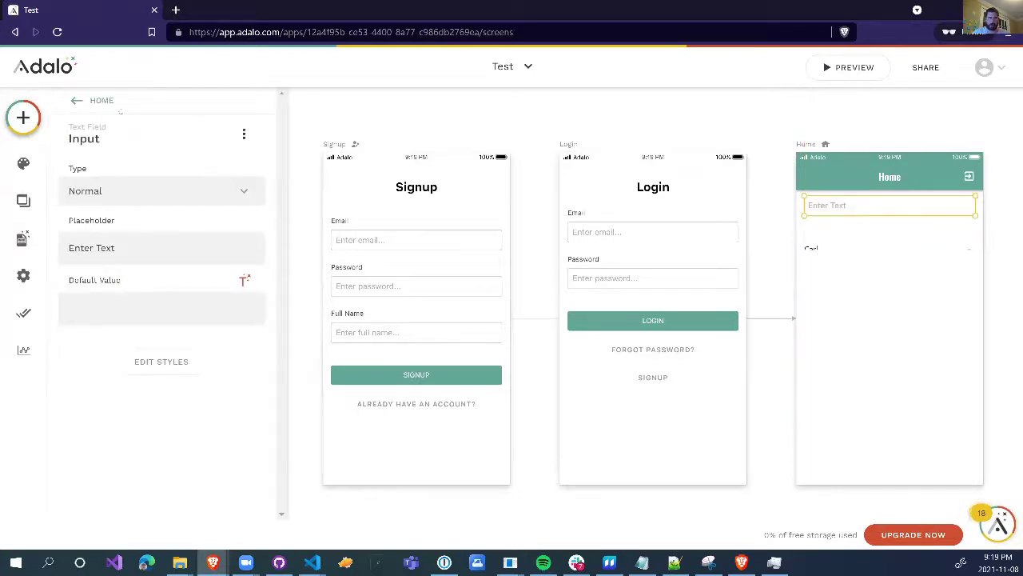
- Duplicate the Home screen's text input twice and stack the copies beneath the original
click(23, 117)
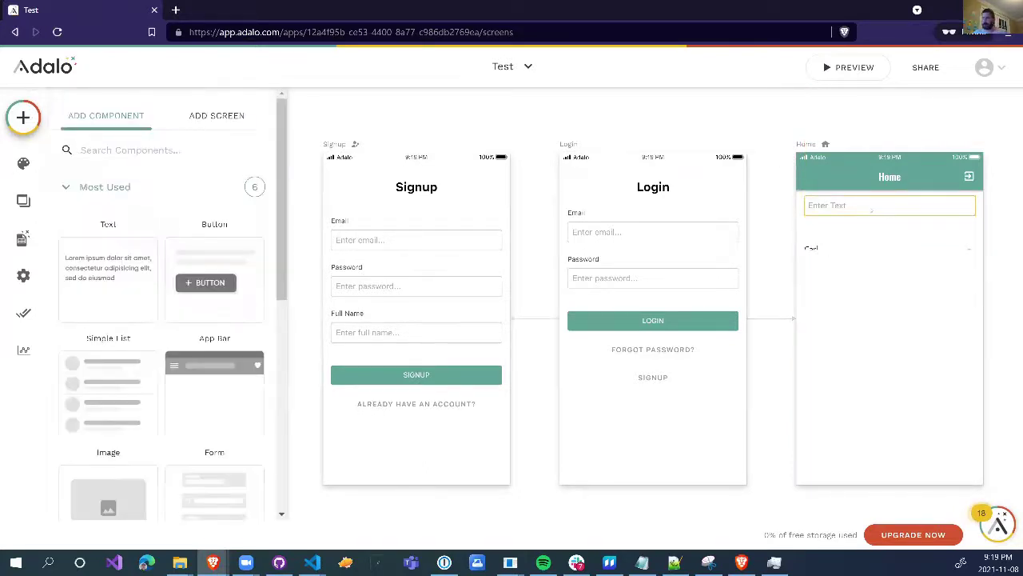
click(871, 210)
drag(871, 209, 870, 253)
key(ctrl+d)
key(ctrl+d)
click(873, 225)
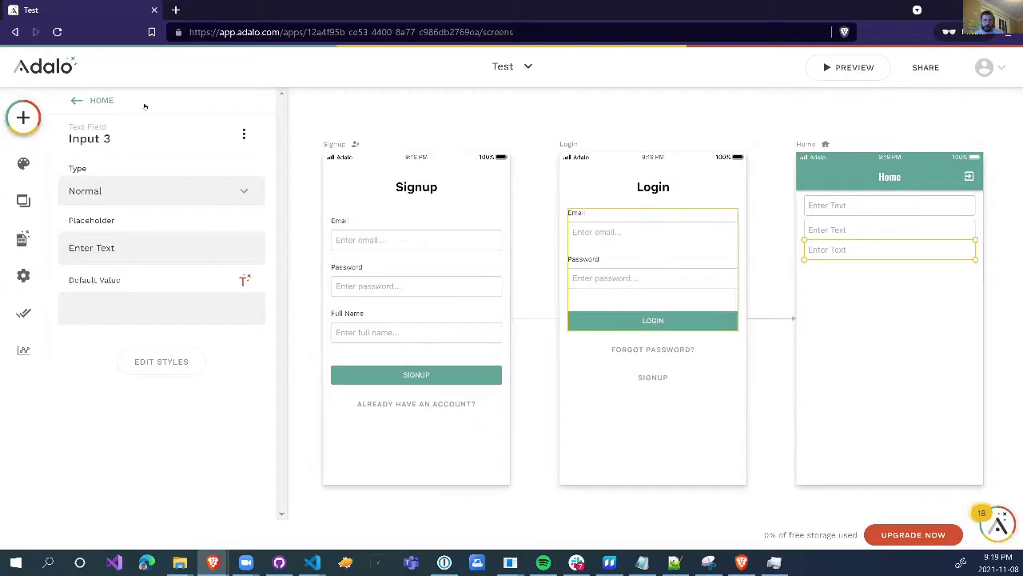
- Move the Contact List on the Home screen below the three text inputs
click(878, 140)
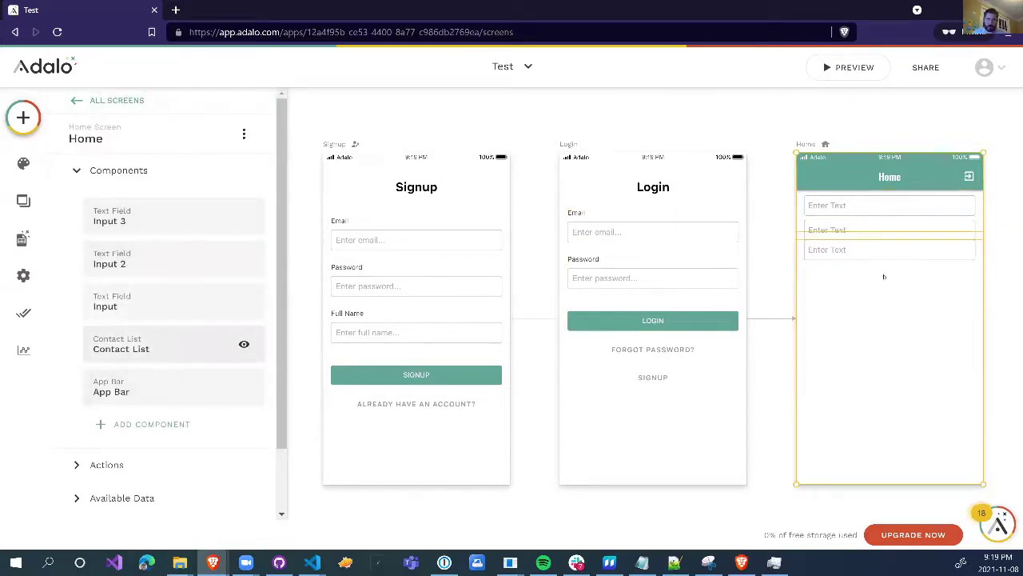
click(121, 345)
drag(834, 232, 834, 283)
key(ctrl+z)
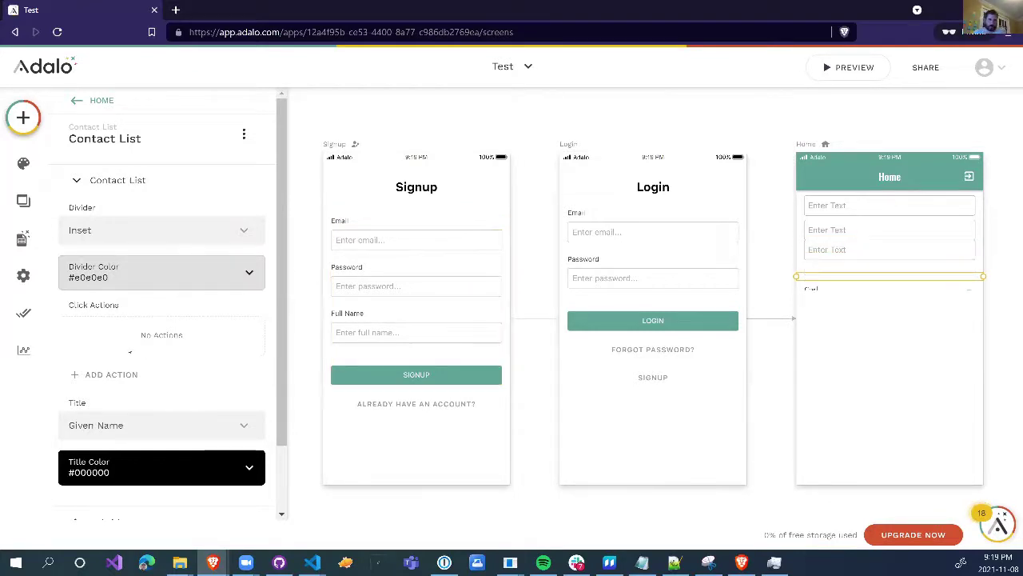
- Add a Change Input Value click action to the Contact List that sets Input to the contact's Display Name
click(125, 382)
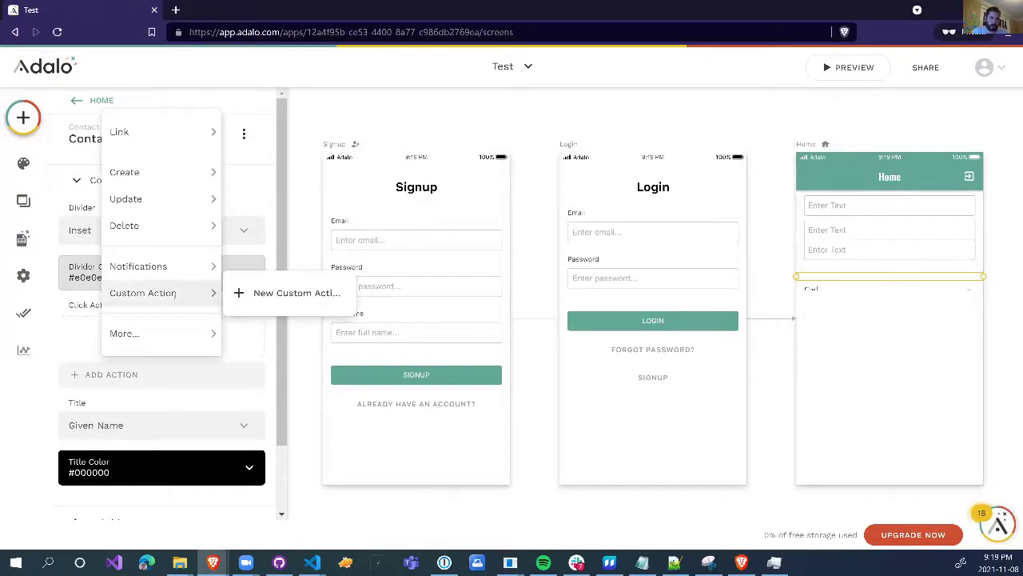
mouse_move(176, 342)
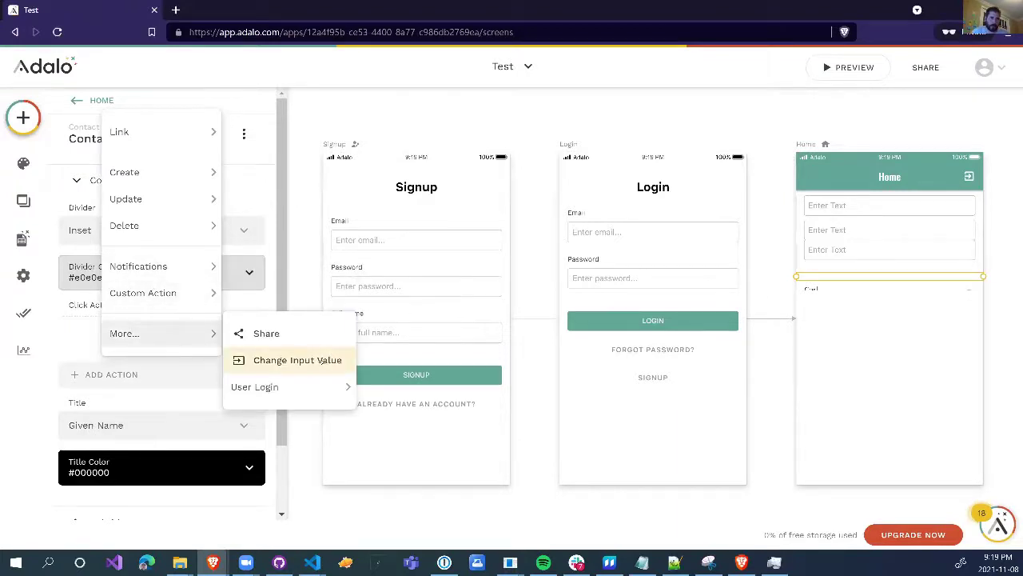
click(308, 360)
click(233, 381)
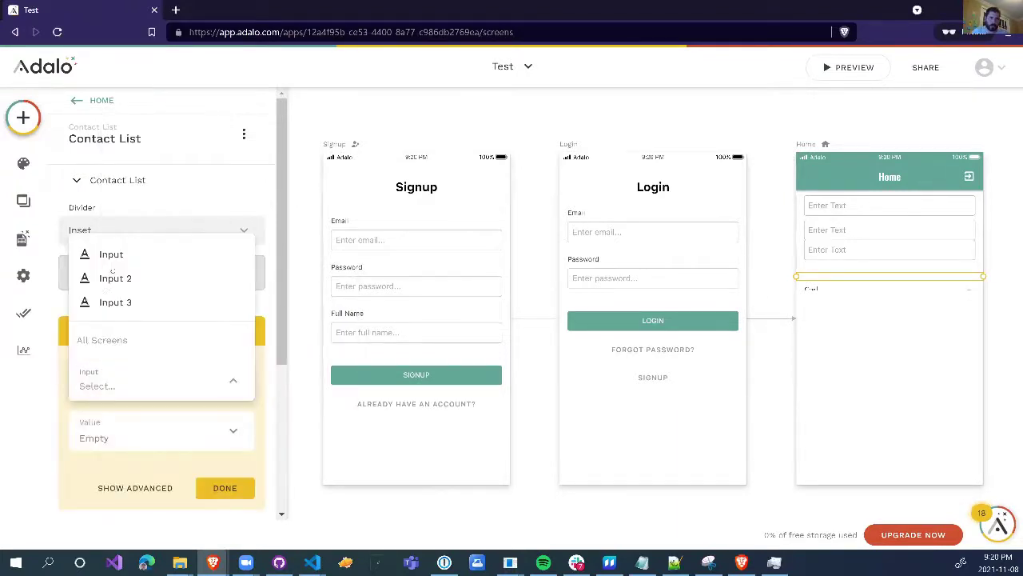
click(96, 253)
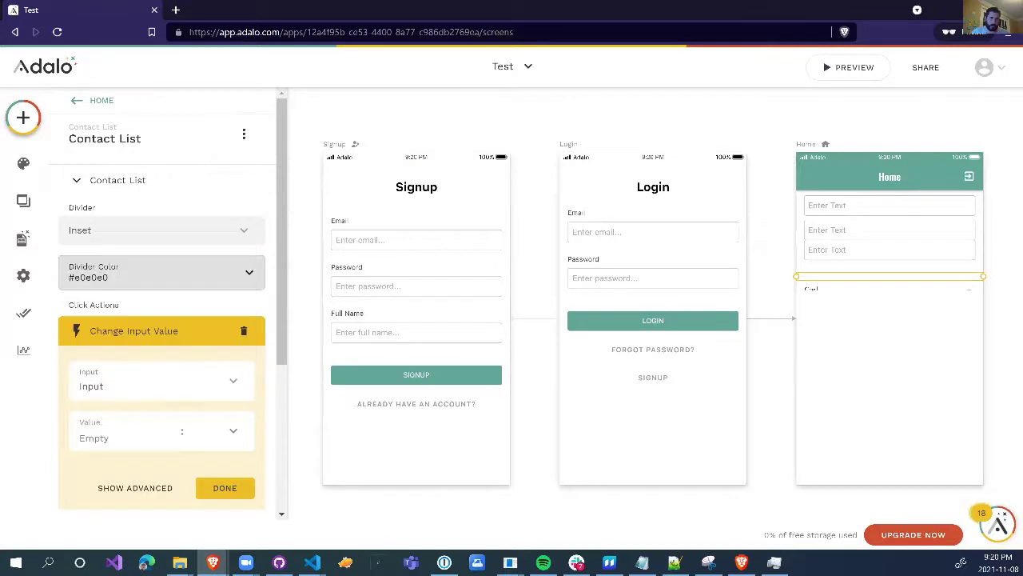
click(233, 431)
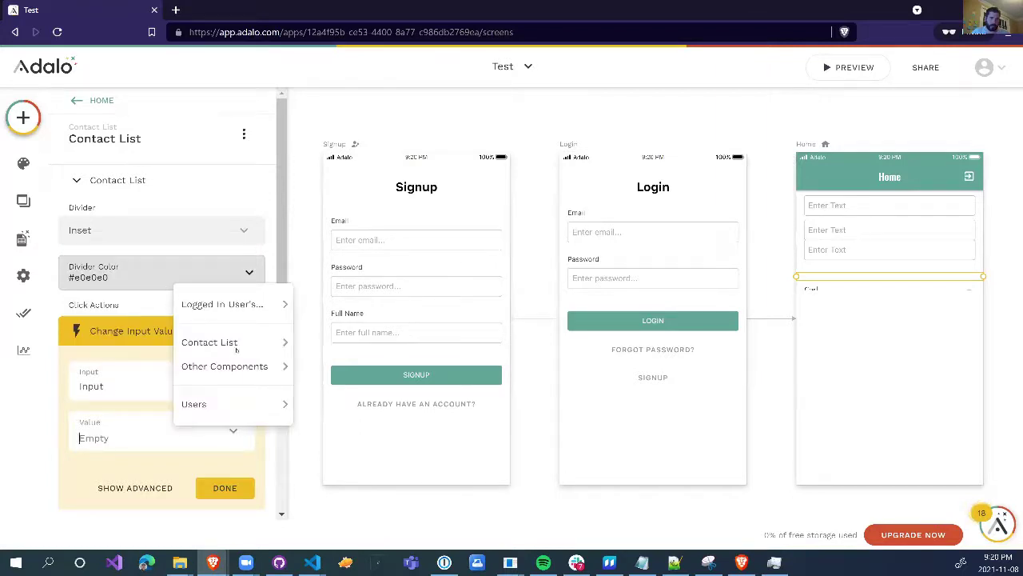
mouse_move(238, 344)
click(341, 342)
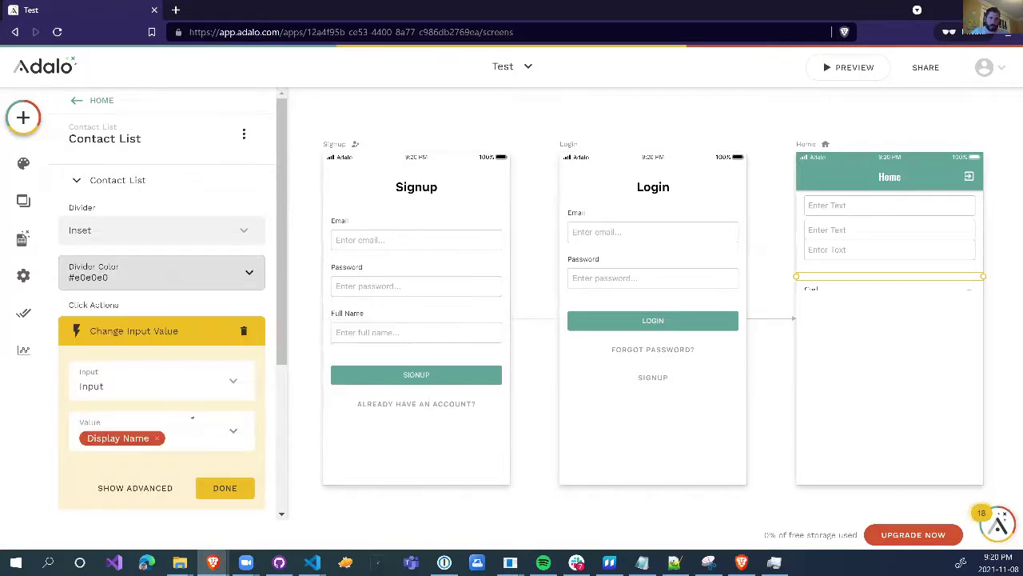
click(225, 488)
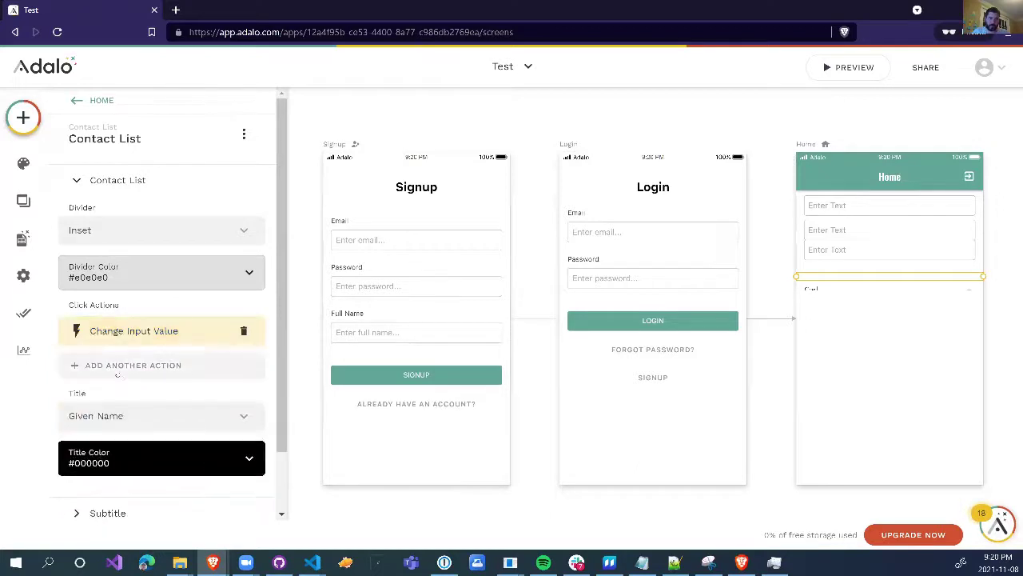
- Add a second Change Input Value click action that sets Input 2 to the Contact List's Primary Email Address
click(132, 365)
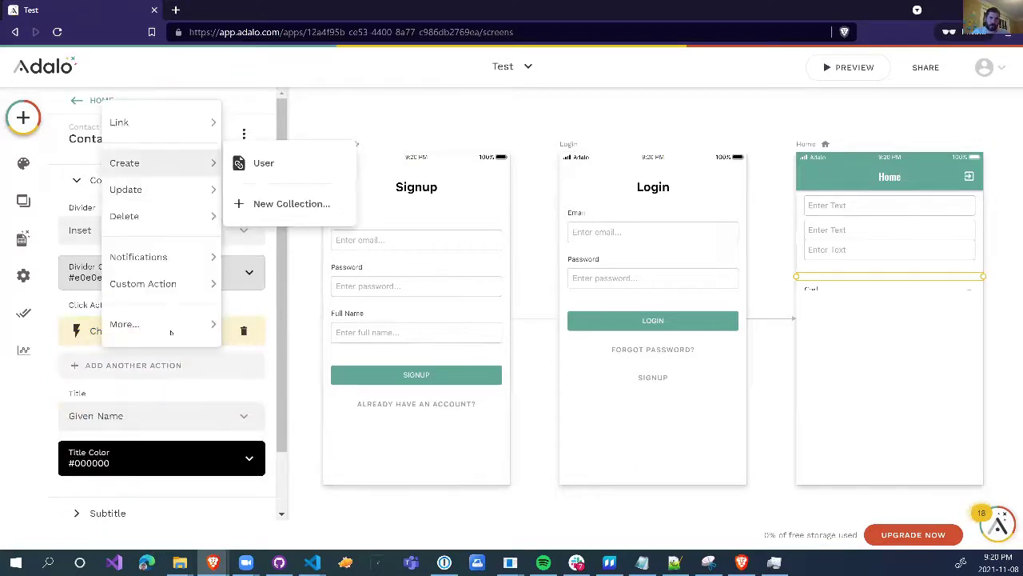
mouse_move(160, 324)
click(271, 351)
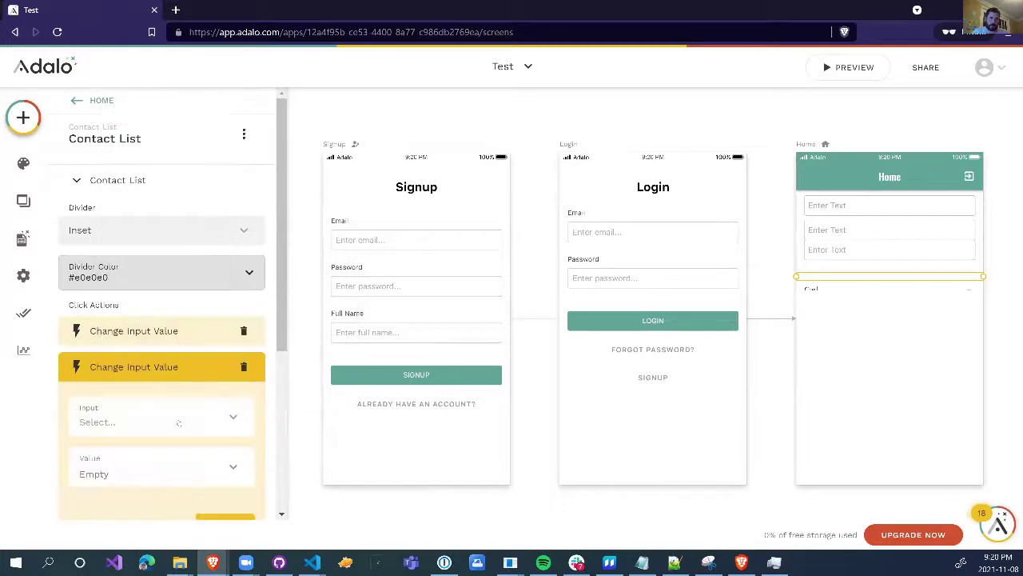
click(223, 421)
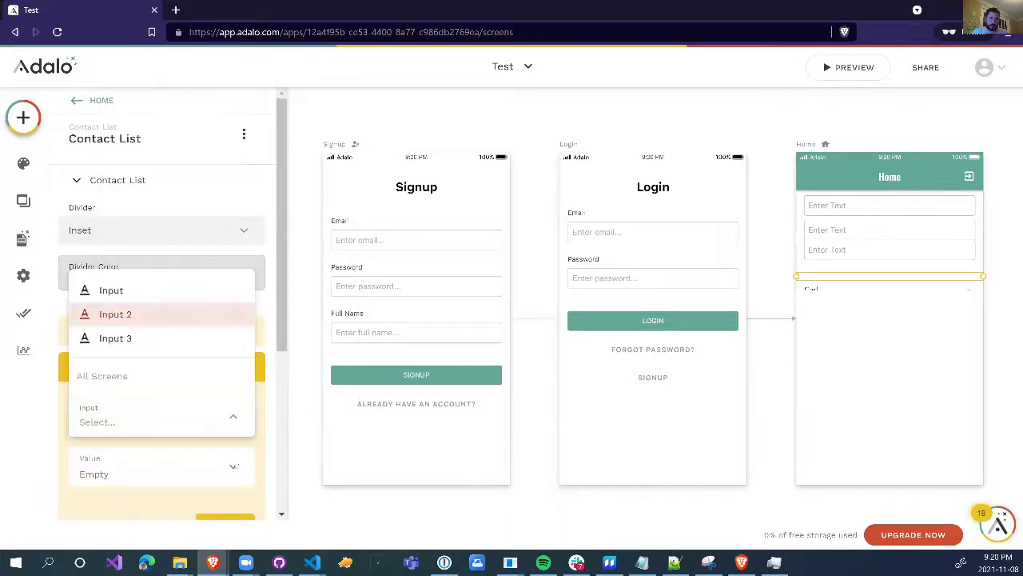
click(120, 313)
click(234, 465)
mouse_move(264, 340)
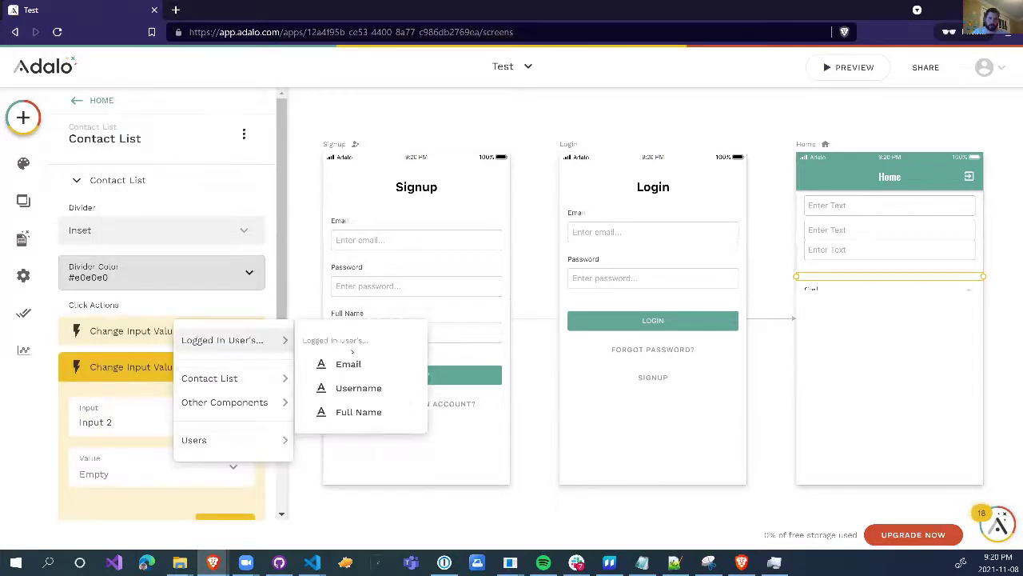
mouse_move(231, 378)
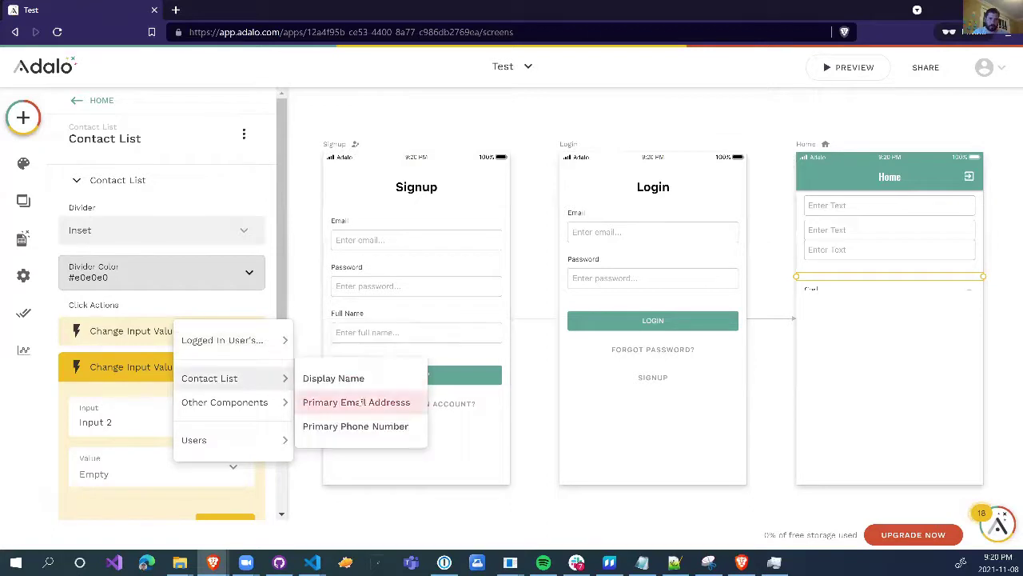
click(302, 402)
scroll(217, 330, down, 3)
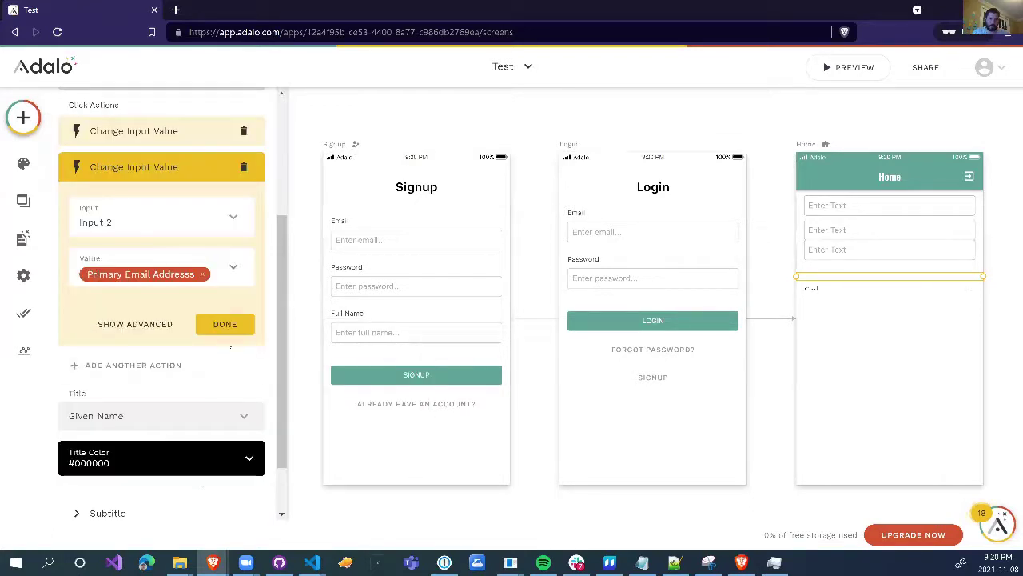
click(217, 329)
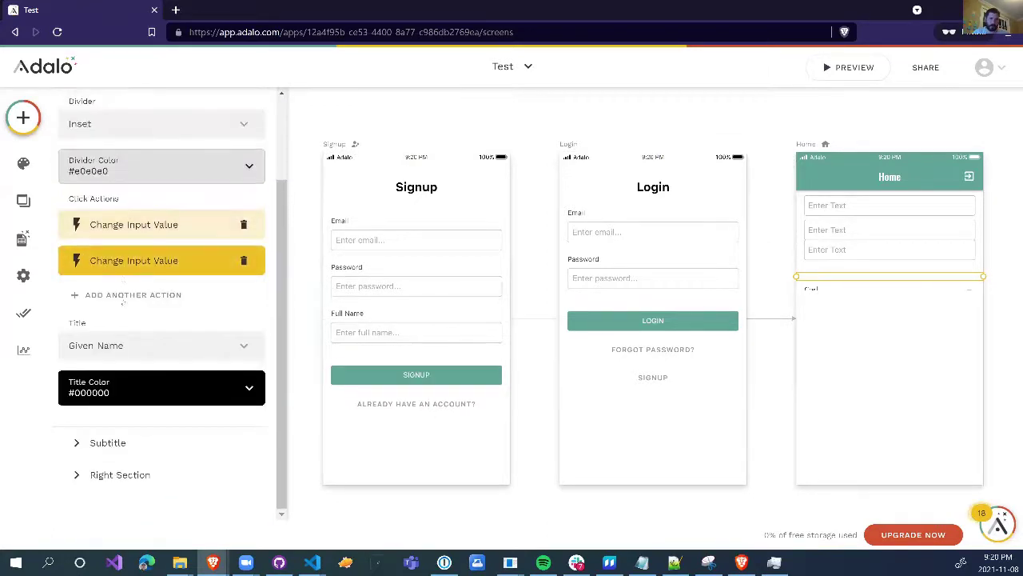
- Add a third Change Input Value click action setting Input 3 to the Contact List's Primary Phone Number, and open the app preview
click(113, 298)
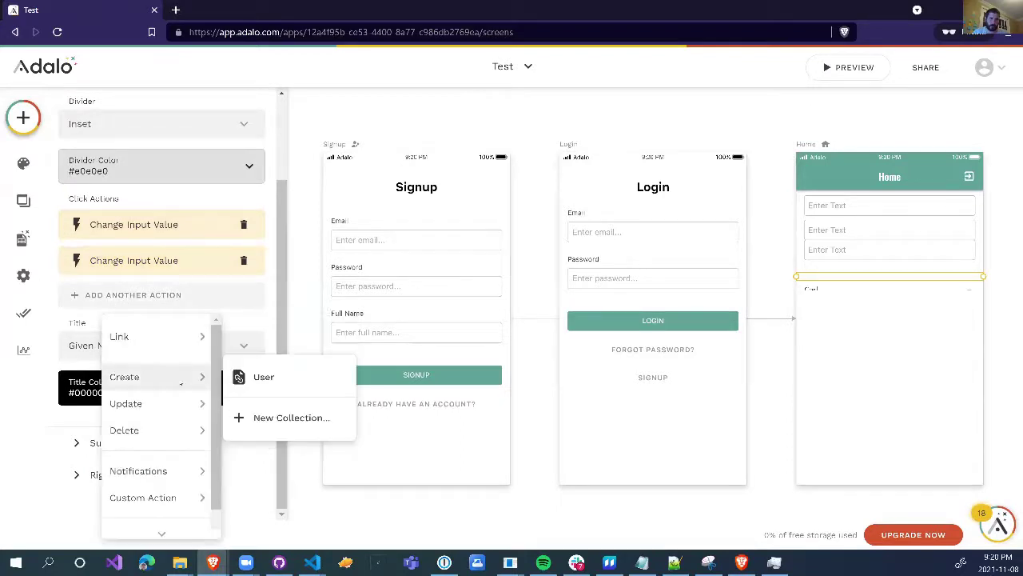
mouse_move(144, 497)
scroll(157, 498, down, 1)
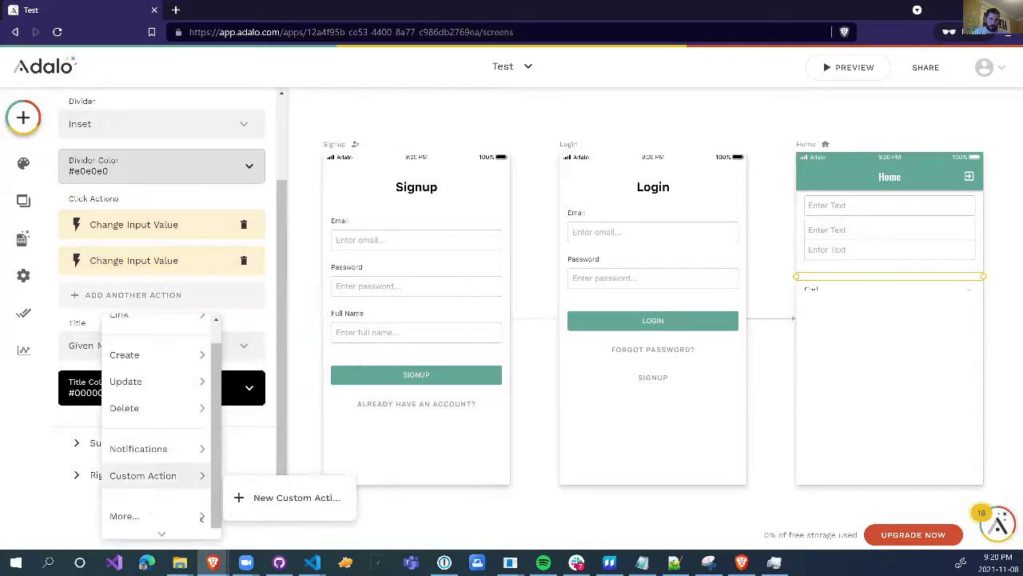
mouse_move(202, 515)
click(272, 497)
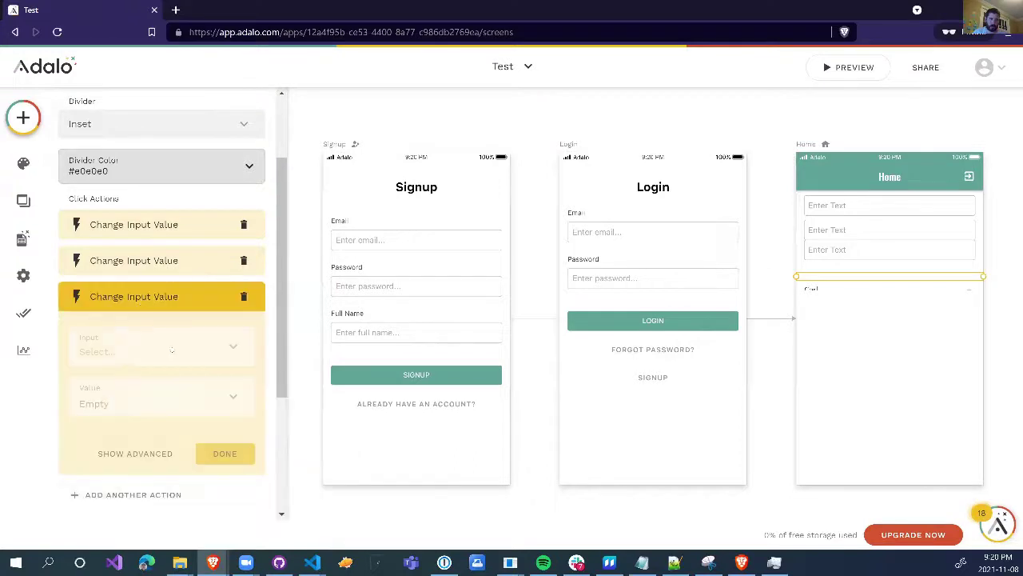
click(172, 351)
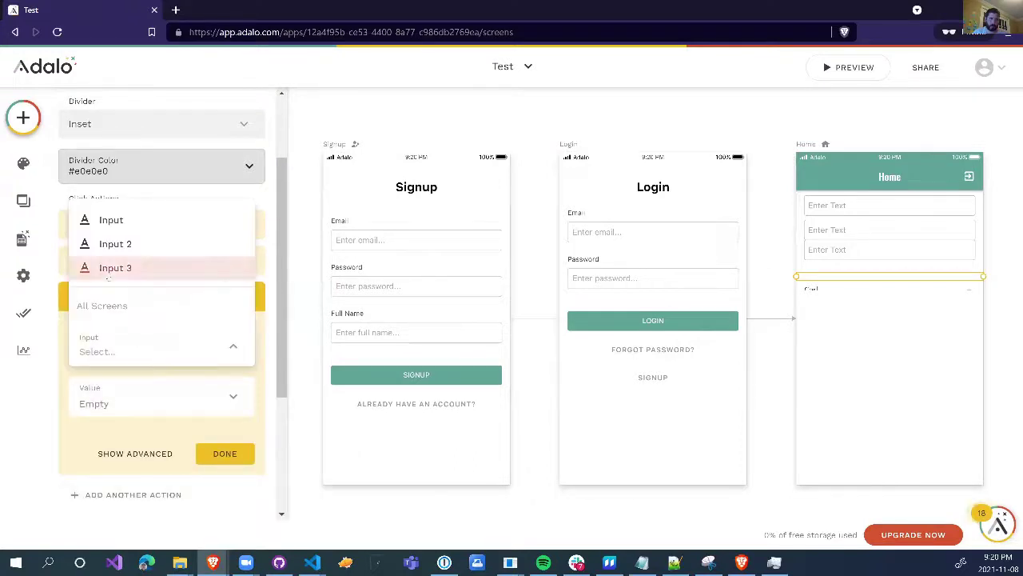
click(108, 273)
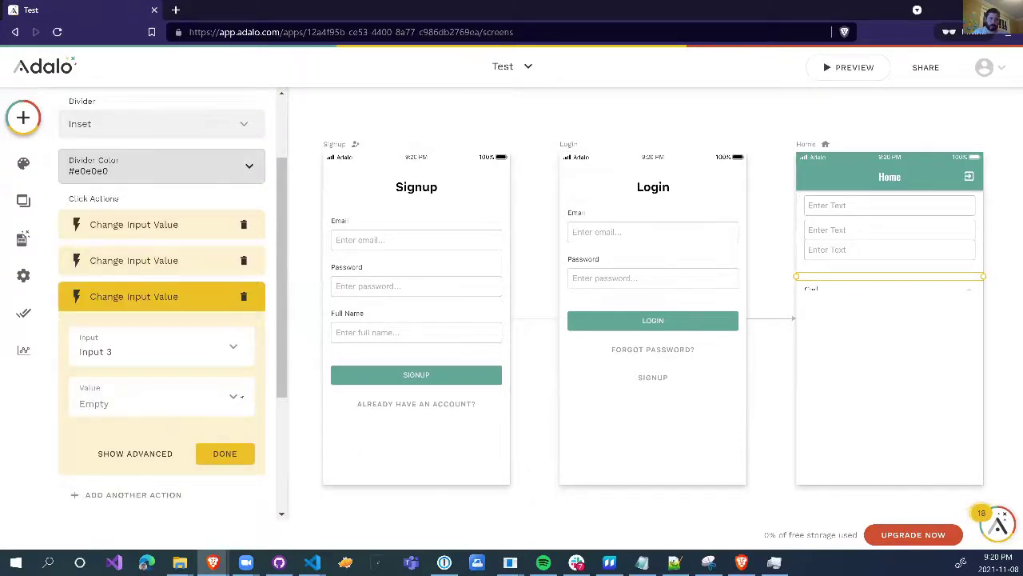
click(239, 396)
mouse_move(264, 307)
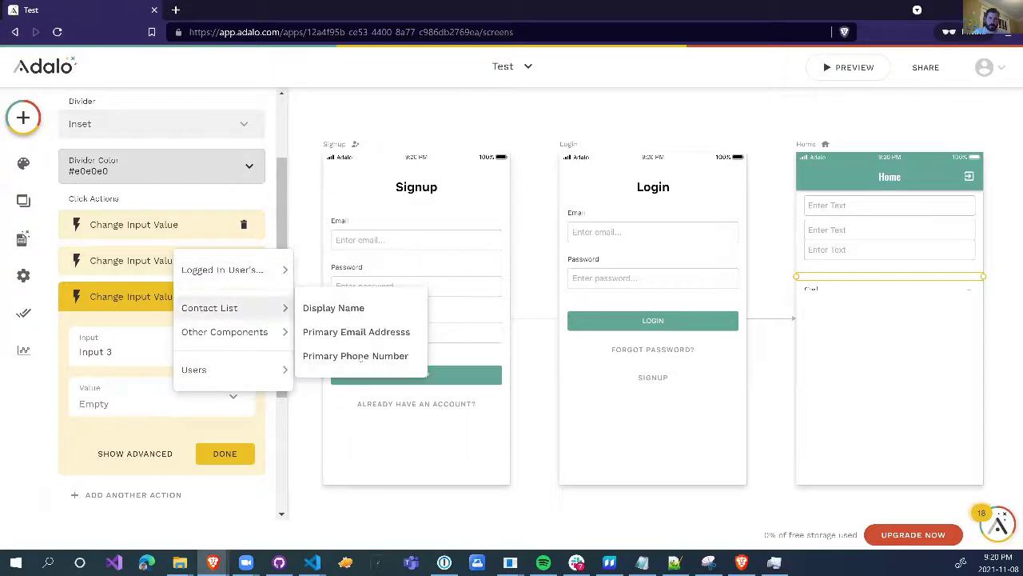
click(355, 355)
click(848, 67)
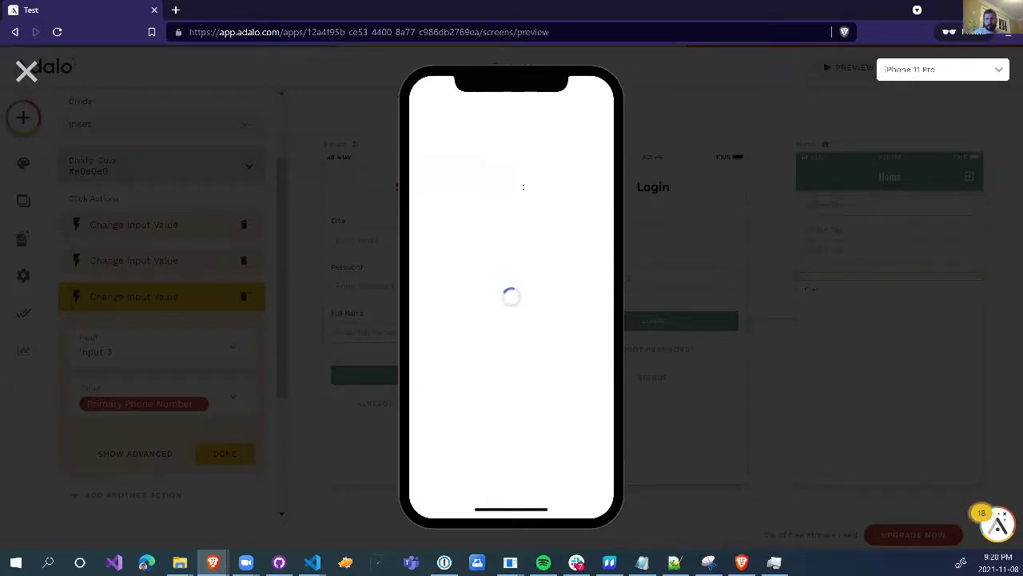
- Test the click actions by selecting the first contact in the app preview, and close the preview
click(444, 250)
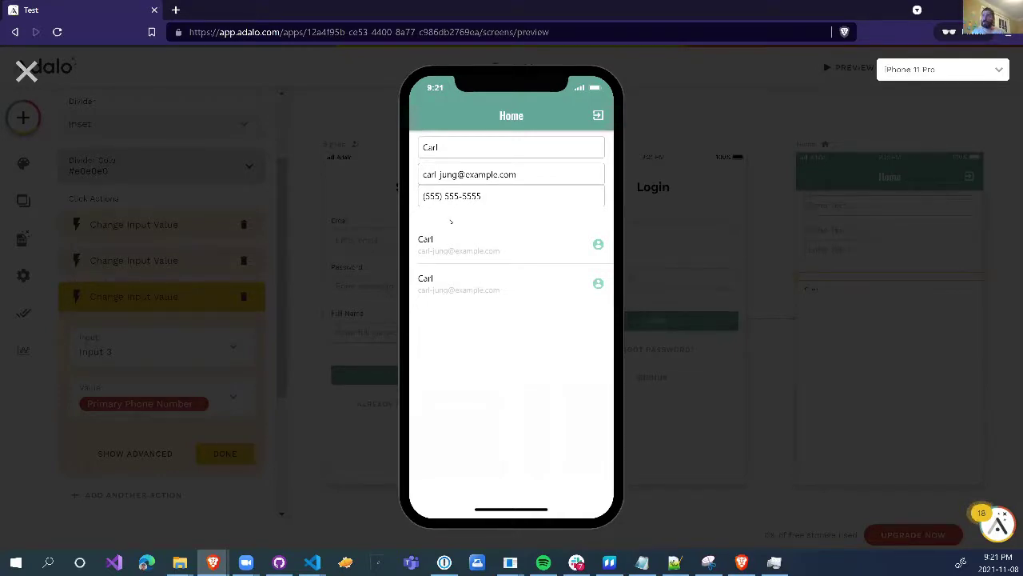
click(26, 71)
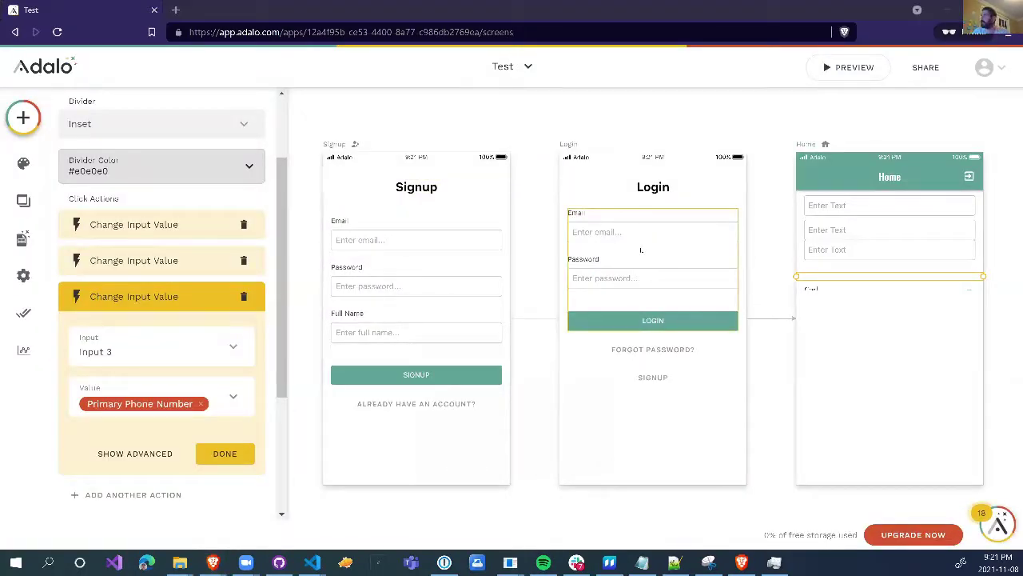
- Review the Contact List card on PragmaFlow's Adalo Resource Center install page and bring up the adalo-phone-contacts repository on GitHub
key(alt+Tab)
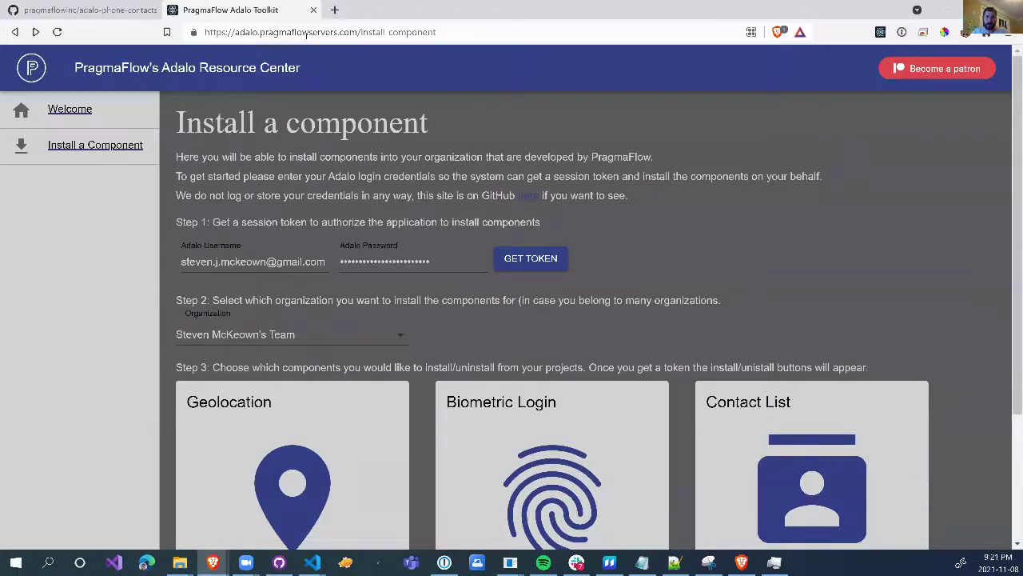
scroll(588, 154, down, 3)
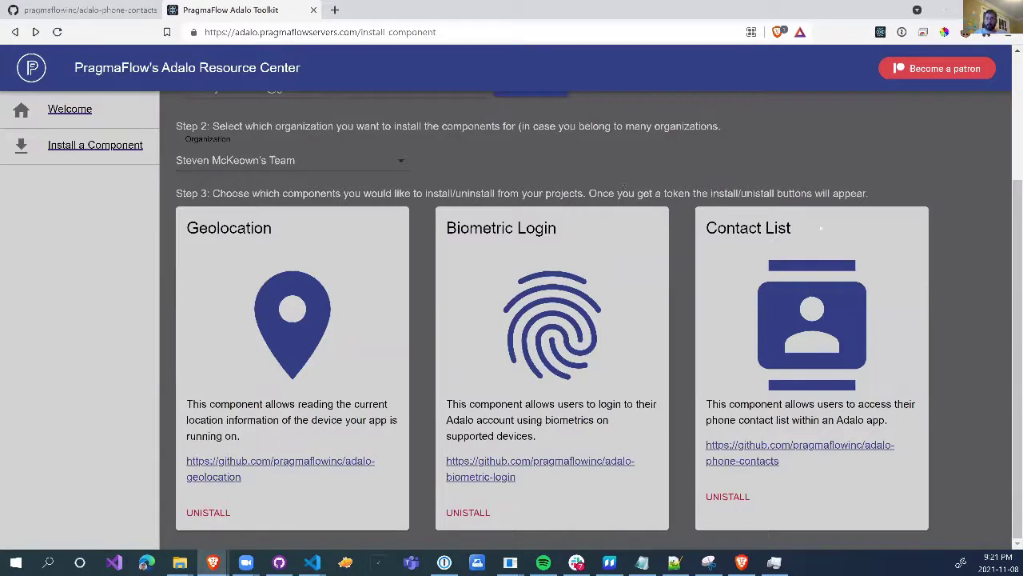
mouse_move(821, 227)
mouse_down()
mouse_move(739, 228)
mouse_move(812, 225)
mouse_up()
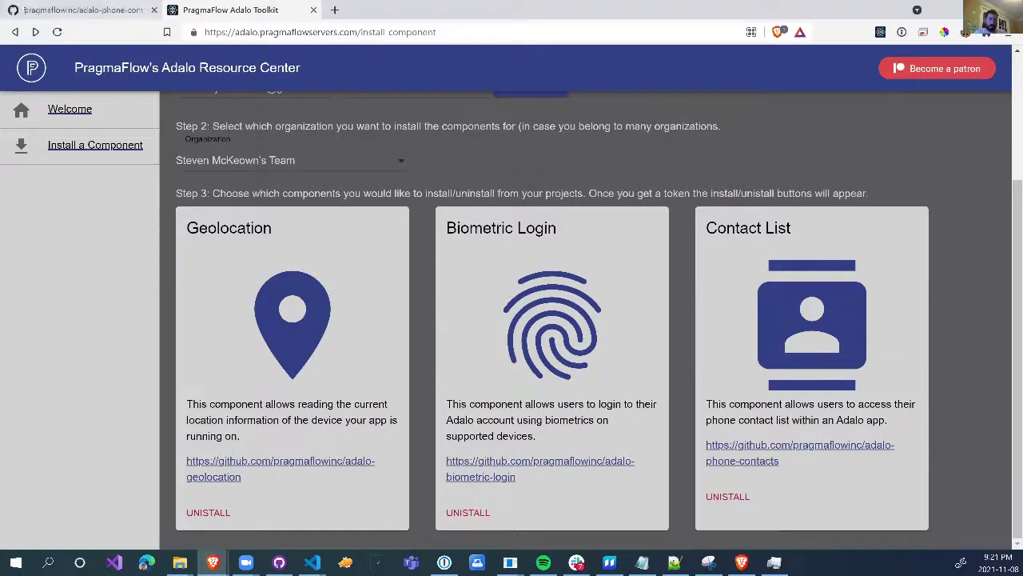
click(84, 9)
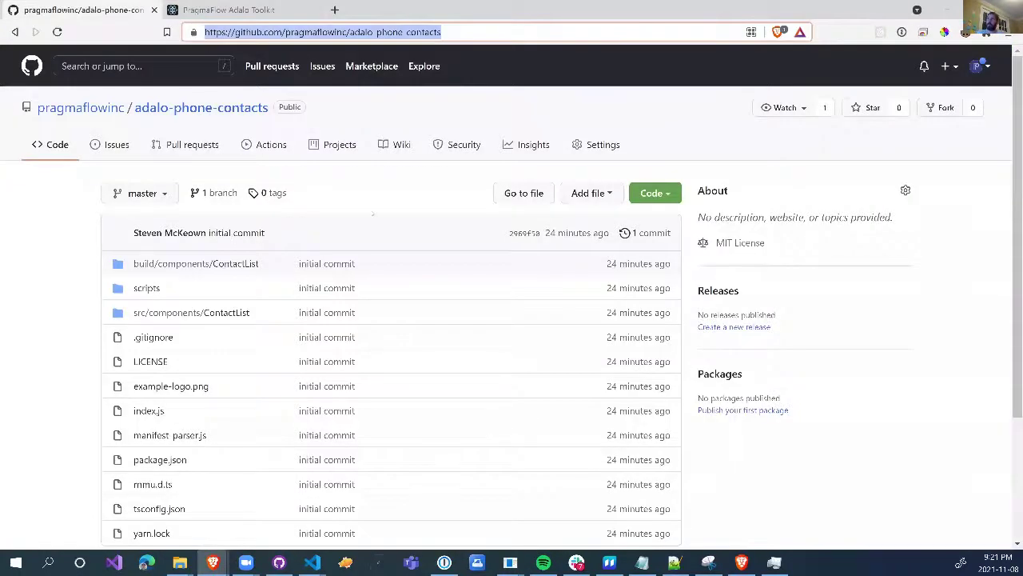